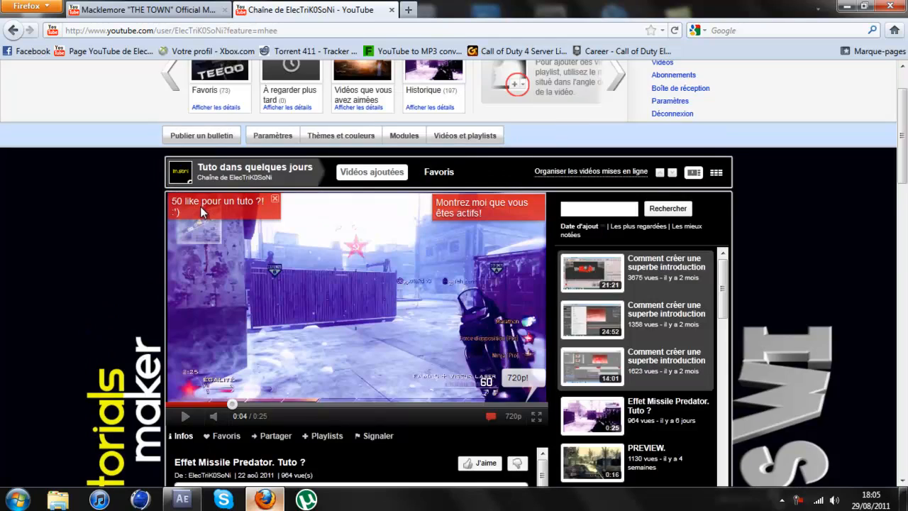
# Play the "Effet Missile Predator. Tuto ?" video in short stretches, replaying the laptop and missile sequence to examine the effect
pyautogui.scroll(-2, 200, 206)
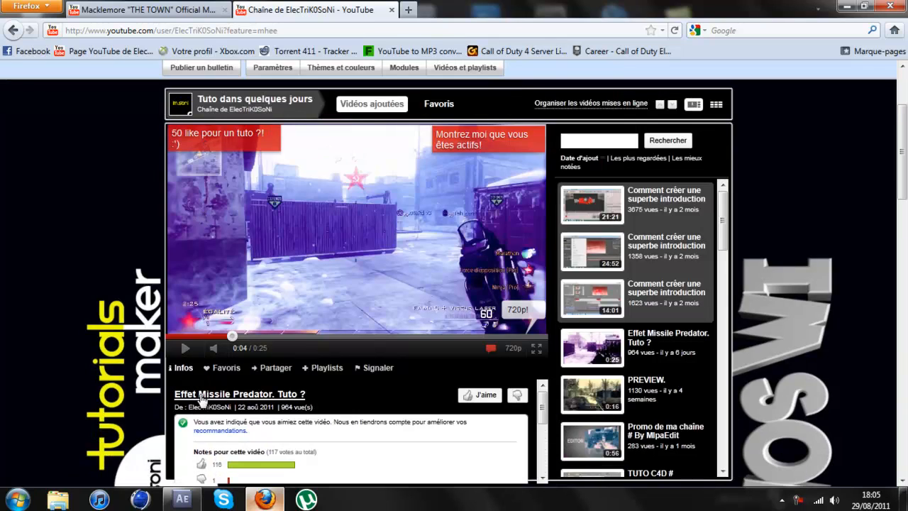
pyautogui.moveTo(235, 360)
pyautogui.click(178, 354)
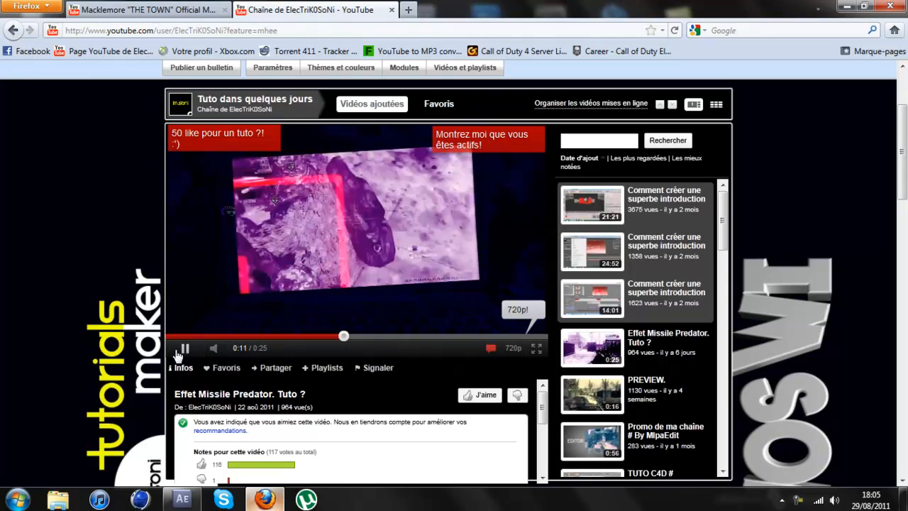
pyautogui.click(183, 348)
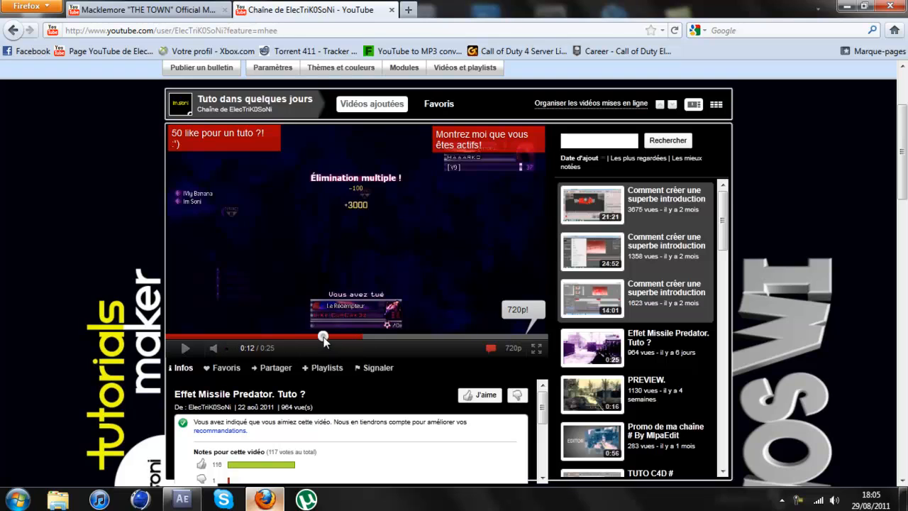
pyautogui.click(294, 336)
pyautogui.click(194, 350)
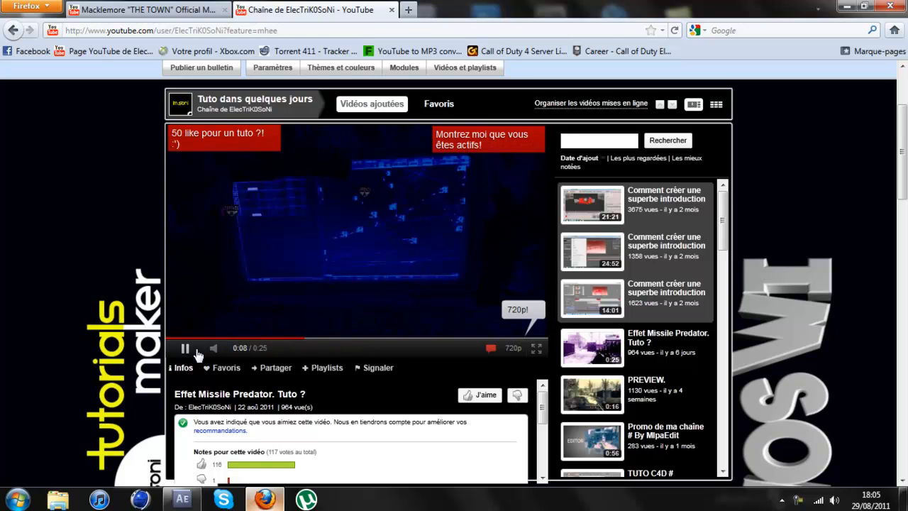
pyautogui.click(196, 350)
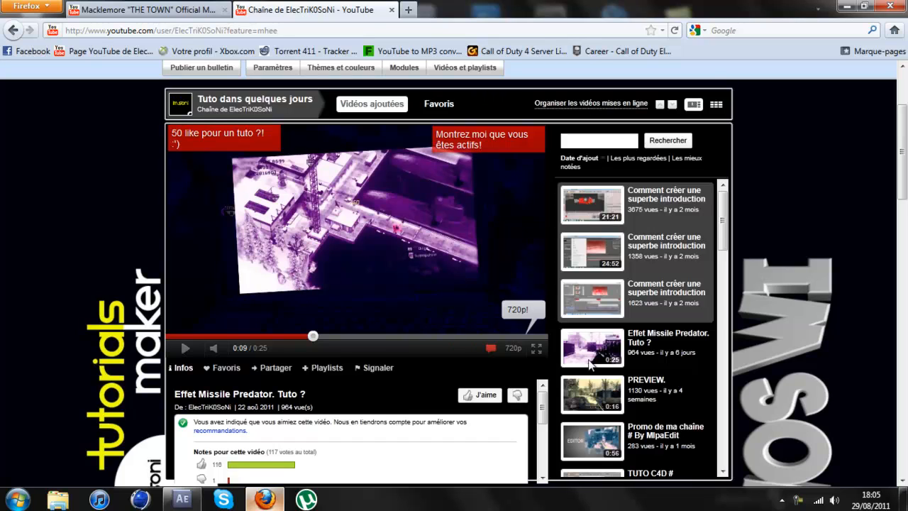
pyautogui.click(186, 349)
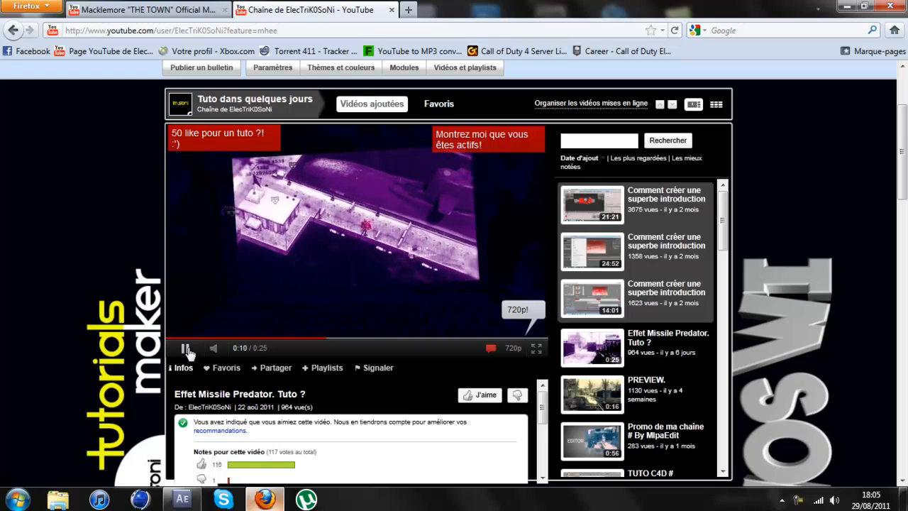
pyautogui.click(188, 353)
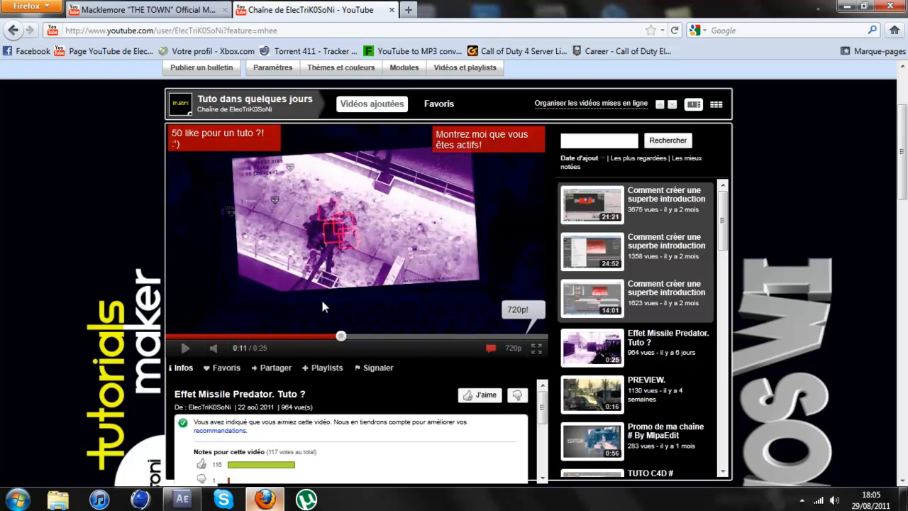
# Examine the video's like and dislike ratings and the channel sections below the player
pyautogui.scroll(-2, 459, 252)
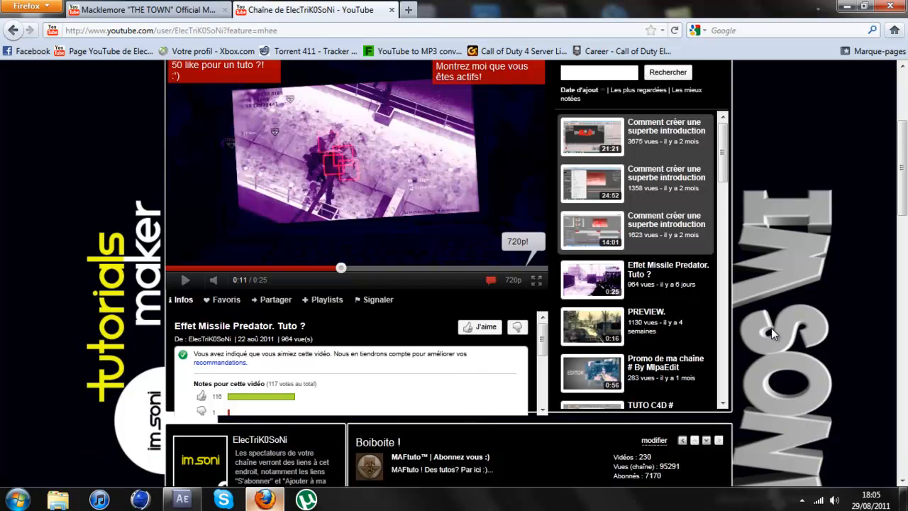
pyautogui.scroll(-2, 773, 315)
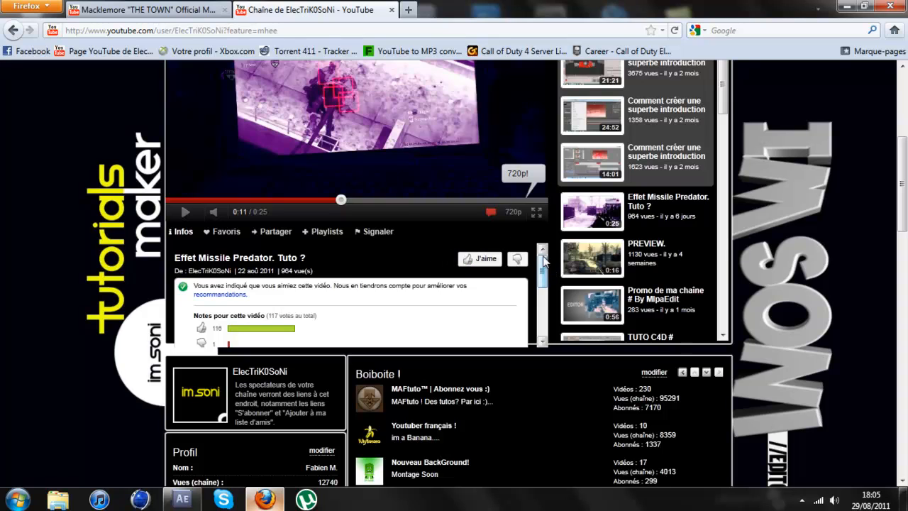
pyautogui.scroll(2, 118, 210)
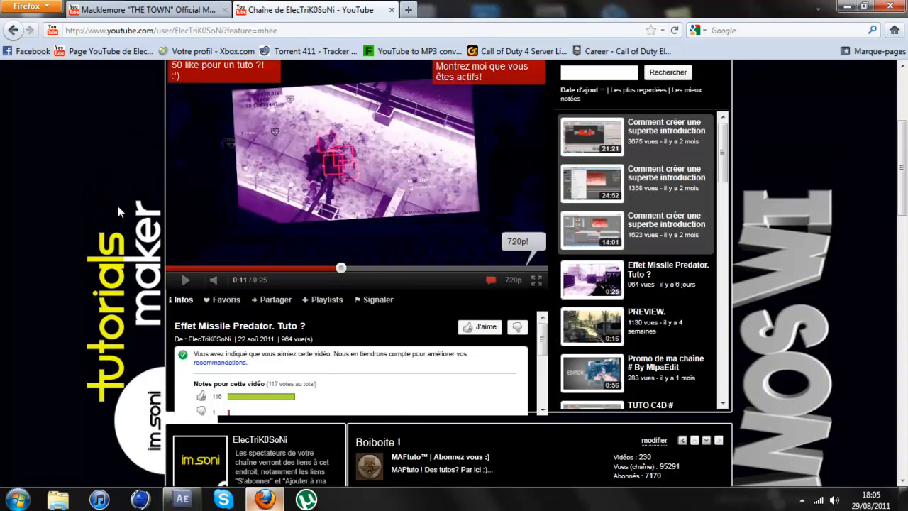
pyautogui.scroll(2, 213, 185)
pyautogui.scroll(-2, 225, 214)
pyautogui.scroll(-2, 225, 227)
pyautogui.scroll(-1, 327, 319)
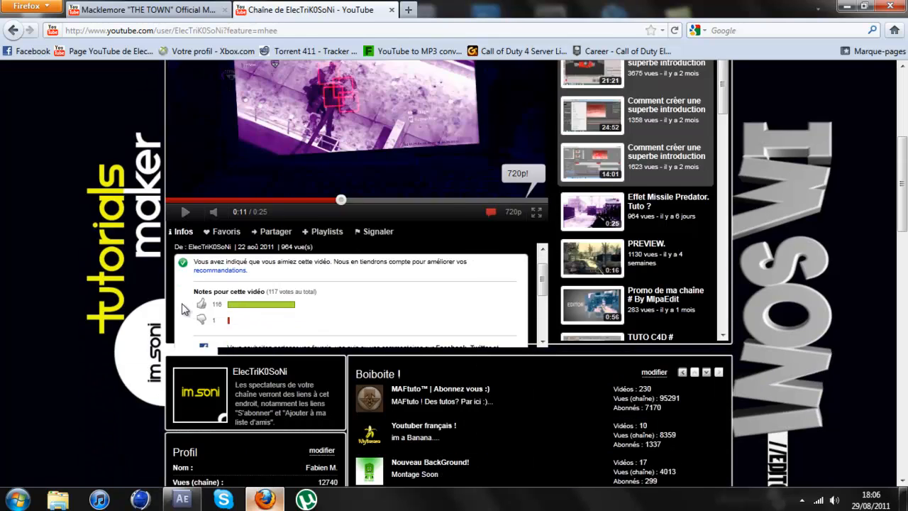
pyautogui.scroll(1, 186, 310)
pyautogui.scroll(2, 186, 309)
pyautogui.scroll(-2, 147, 306)
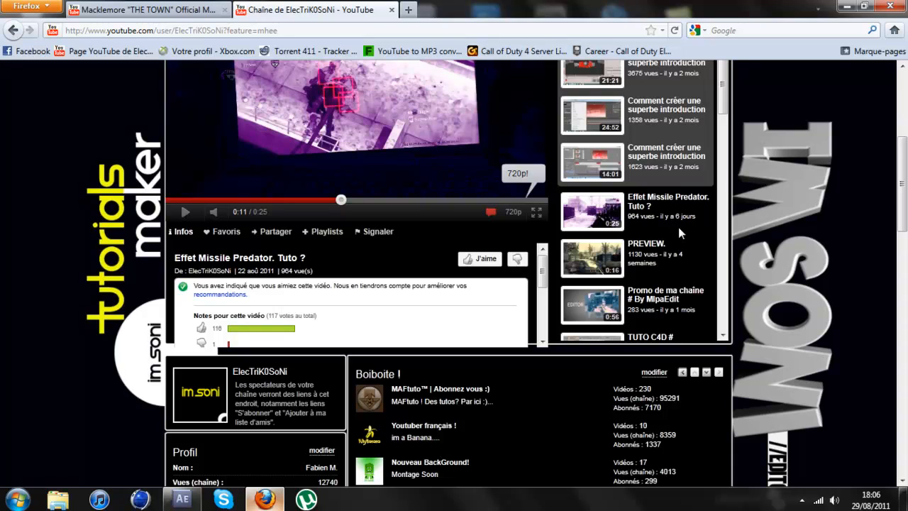
pyautogui.scroll(2, 140, 265)
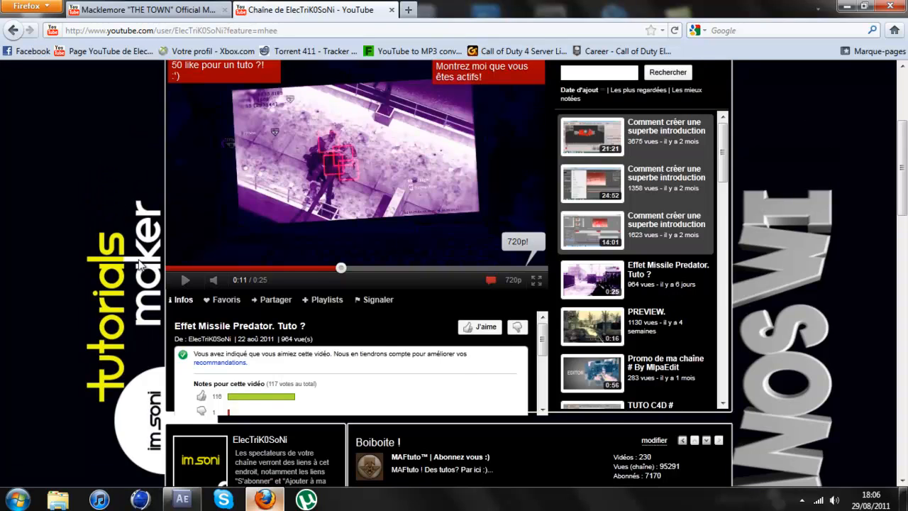
pyautogui.scroll(-6, 141, 261)
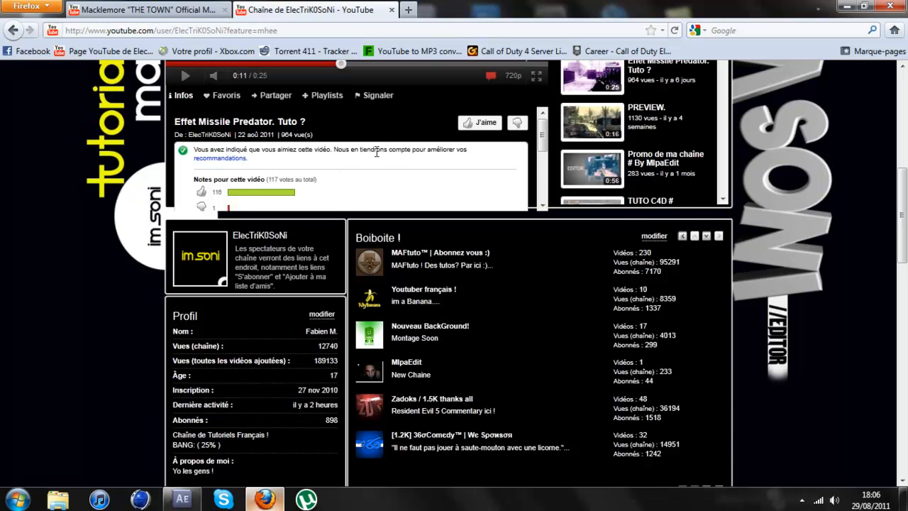
pyautogui.scroll(5, 387, 154)
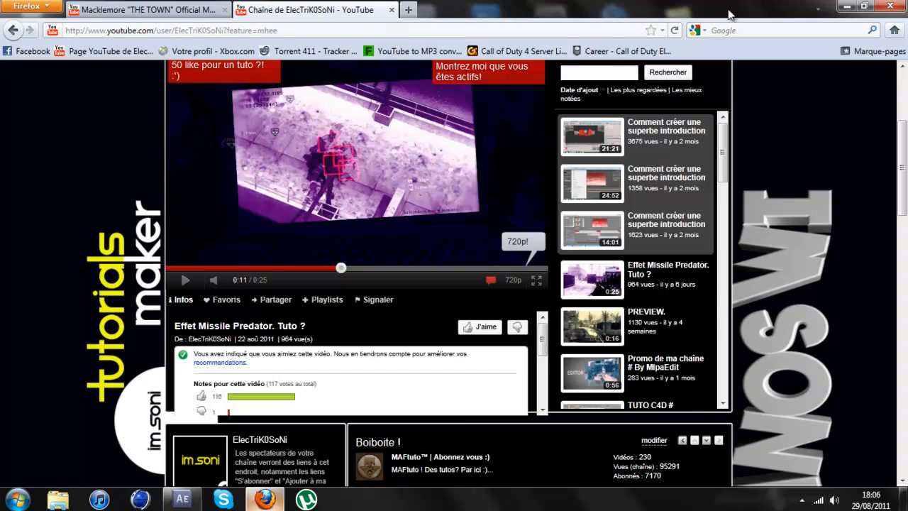
# Switch to After Effects, import the 6 Predator video from the desktop and create a composition from it
pyautogui.click(846, 5)
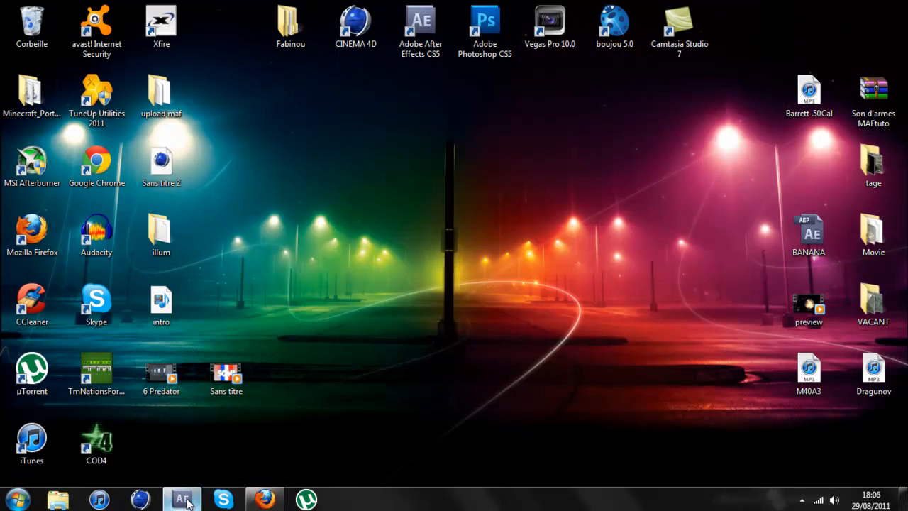
pyautogui.click(183, 499)
pyautogui.click(182, 498)
pyautogui.moveTo(161, 376); pyautogui.dragTo(21, 229)
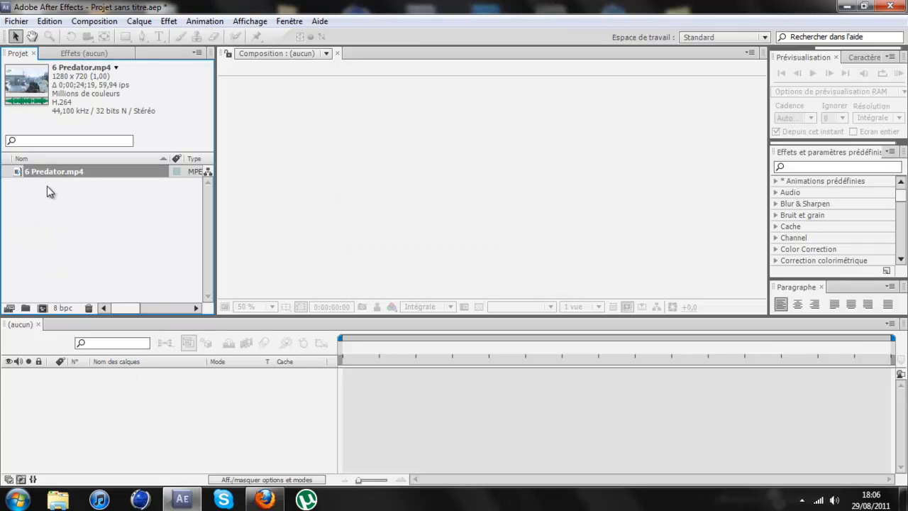
pyautogui.moveTo(55, 176); pyautogui.dragTo(44, 310)
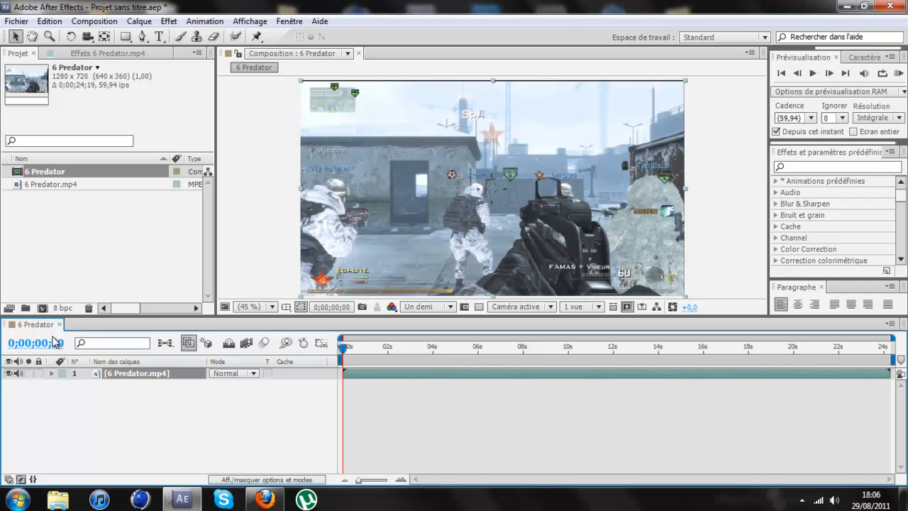
# Move the current time to 0;00;08;33, on the frame showing the laptop screen
pyautogui.click(524, 349)
pyautogui.moveTo(524, 348); pyautogui.dragTo(535, 350)
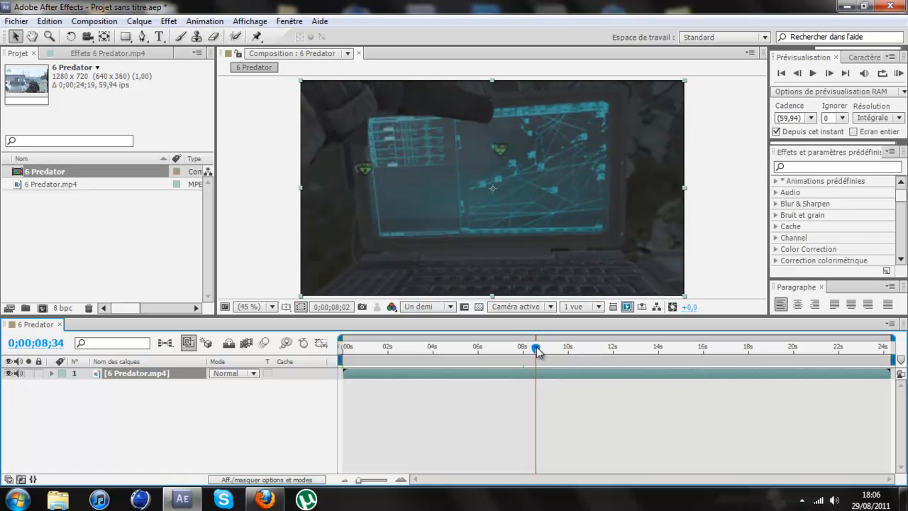
pyautogui.click(829, 73)
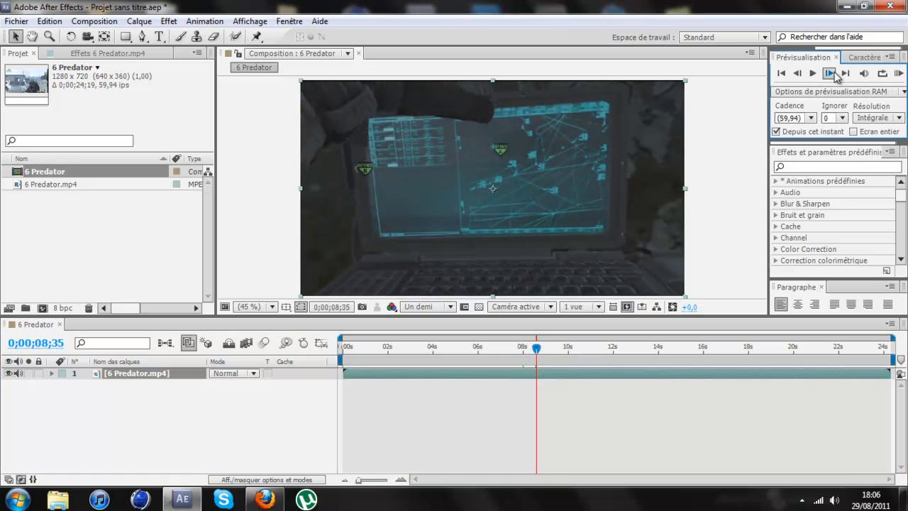
pyautogui.click(797, 73)
pyautogui.click(798, 73)
pyautogui.click(798, 73)
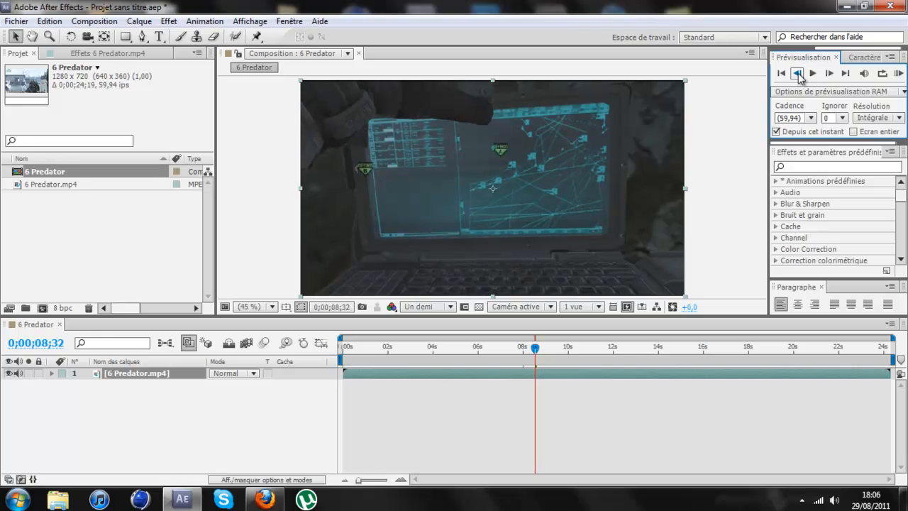
pyautogui.click(829, 73)
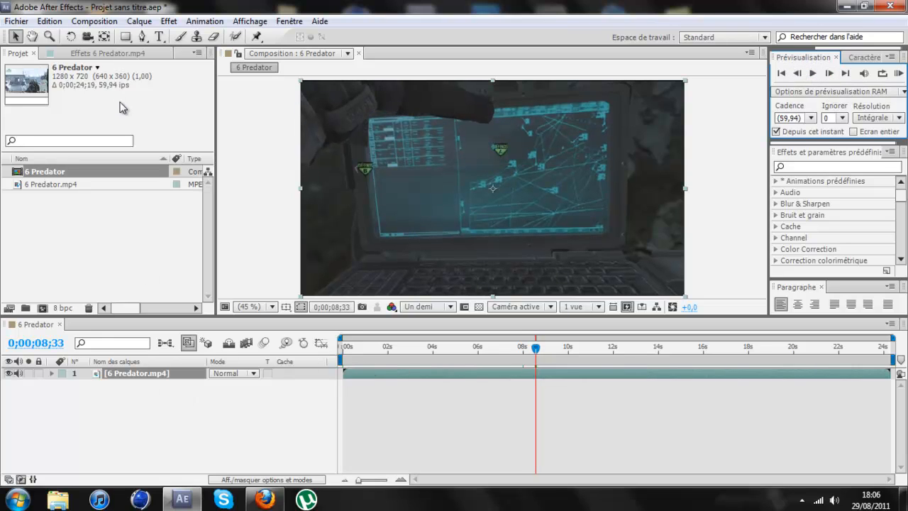
# Duplicate the 6 Predator.mp4 layer, then split the copy at 0;00;08;33 and delete its earlier part
pyautogui.hotkey('ctrl', 'd')
pyautogui.click(49, 21)
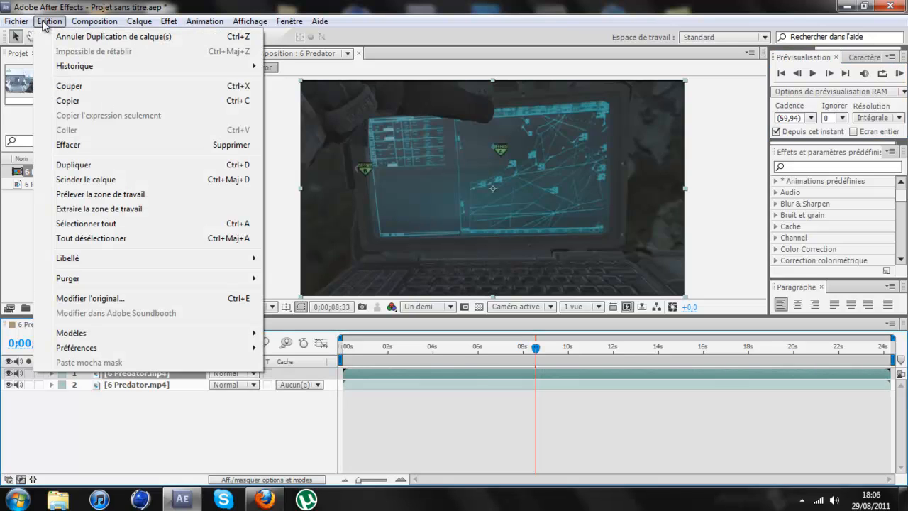
pyautogui.click(73, 180)
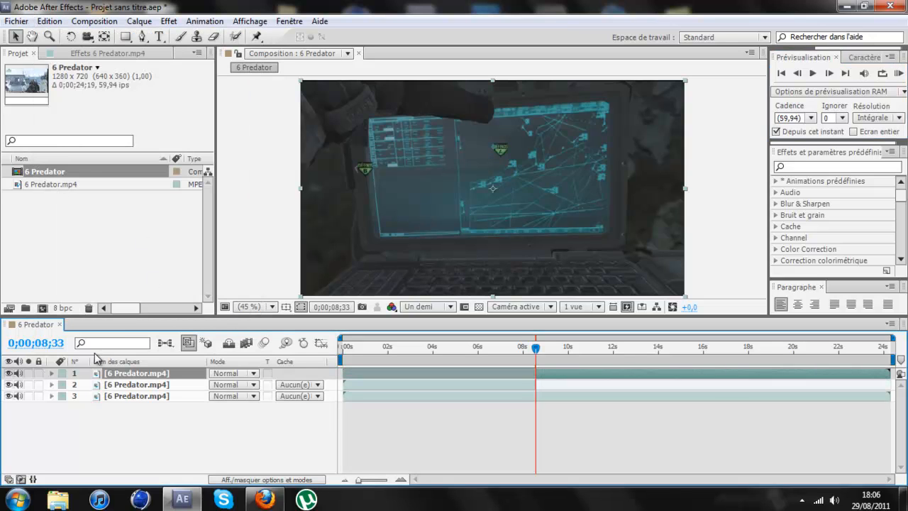
pyautogui.click(139, 386)
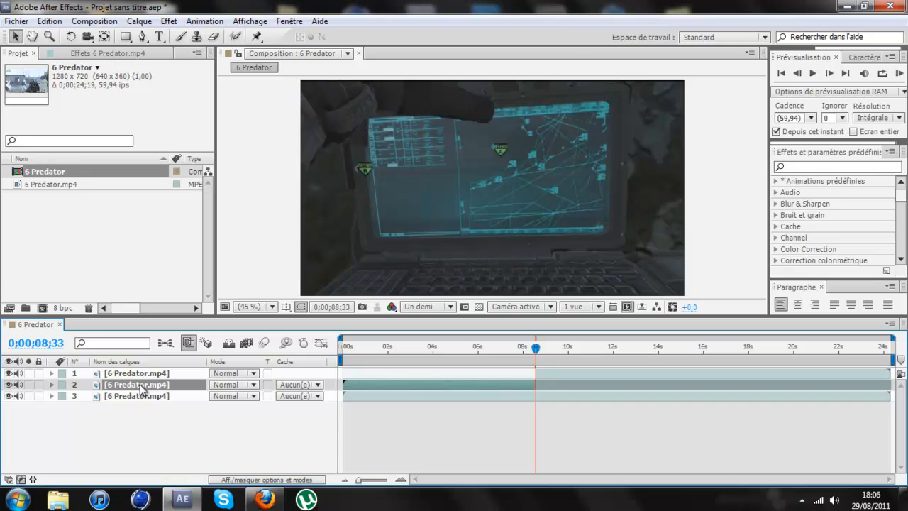
pyautogui.press('Delete')
# Rename the full-length lower video layer as "base"
pyautogui.click(140, 386)
pyautogui.rightClick(140, 387)
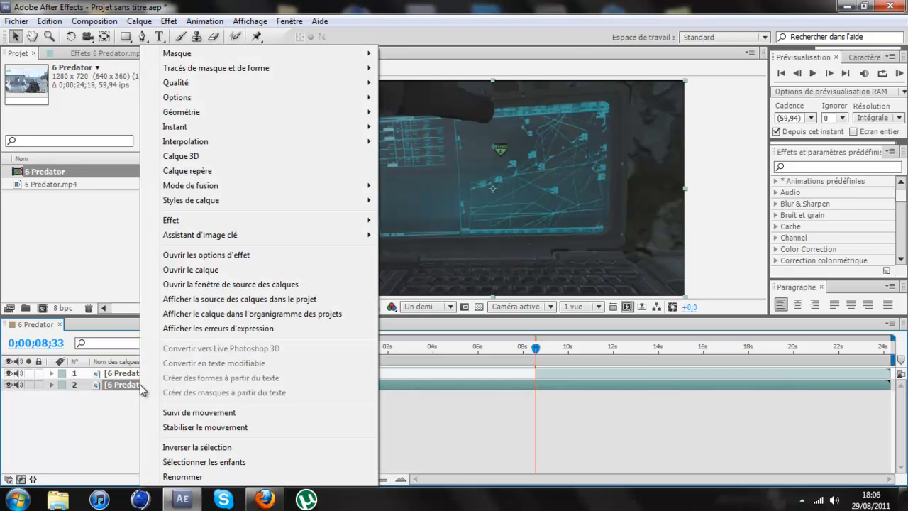
pyautogui.click(213, 476)
pyautogui.write('base')
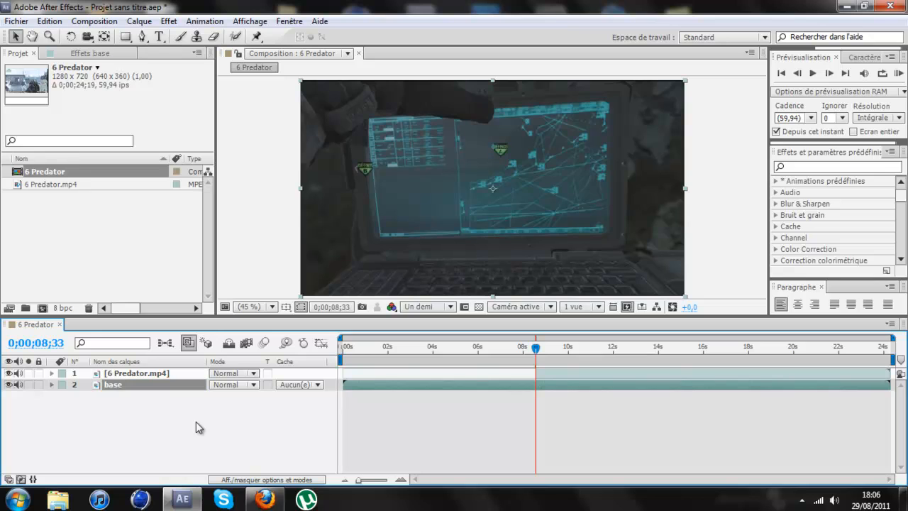
pyautogui.press('Return')
# Rename the trimmed upper video layer as "ordi"
pyautogui.click(182, 375)
pyautogui.rightClick(183, 375)
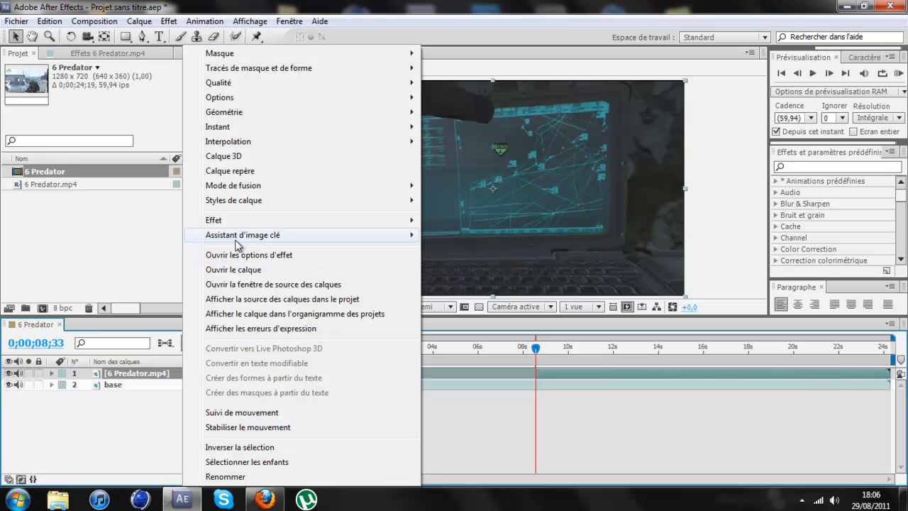
pyautogui.click(239, 475)
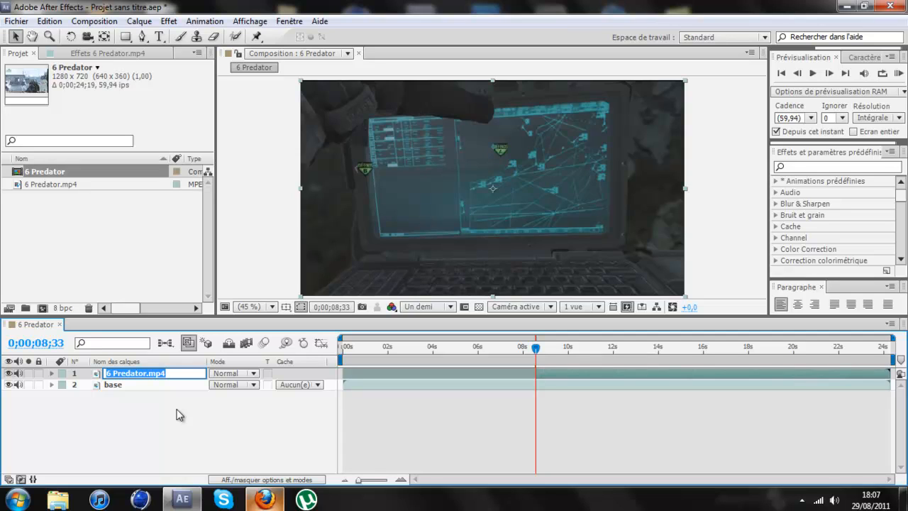
pyautogui.write('ordi')
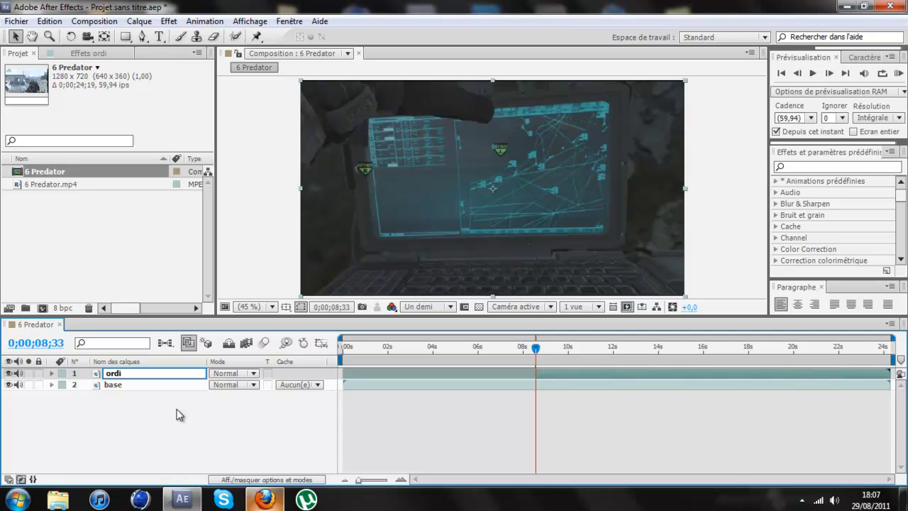
pyautogui.press('Return')
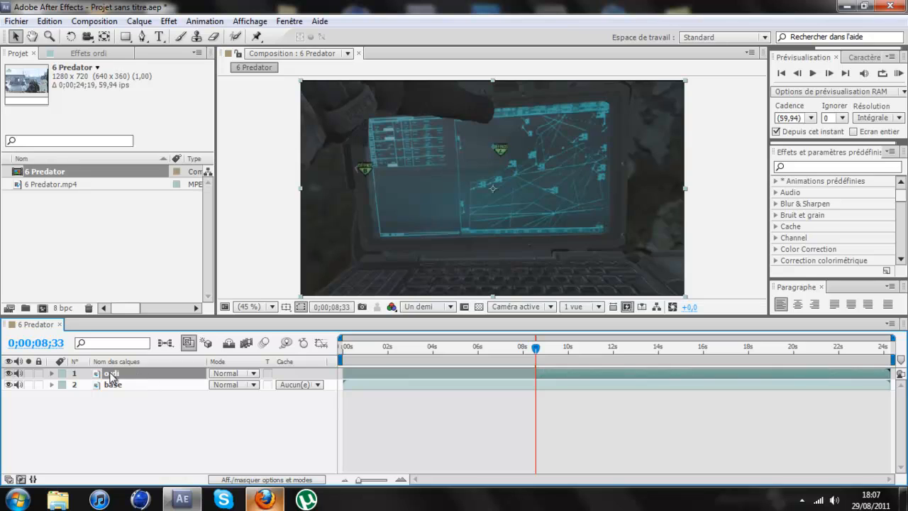
# Mute the audio of both layers and freeze the ordi layer on the frame at 0;00;08;33
pyautogui.moveTo(18, 373); pyautogui.dragTo(18, 384)
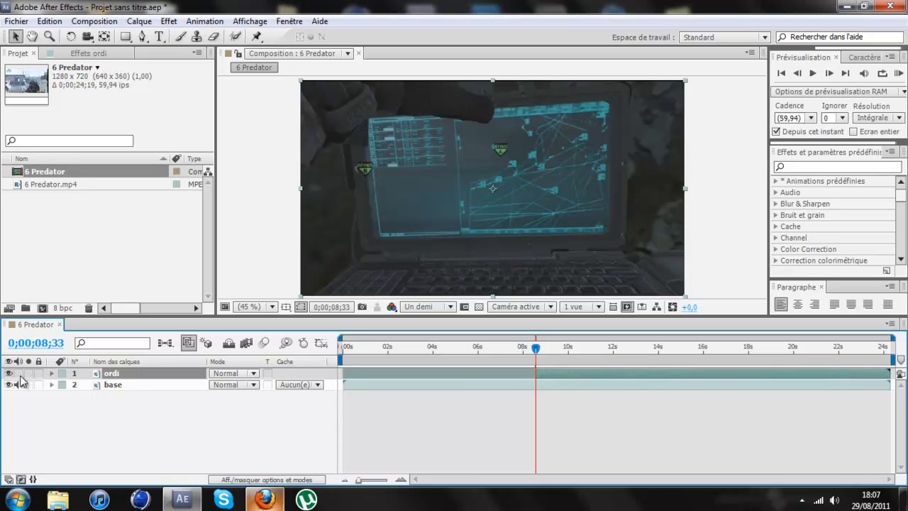
pyautogui.rightClick(121, 374)
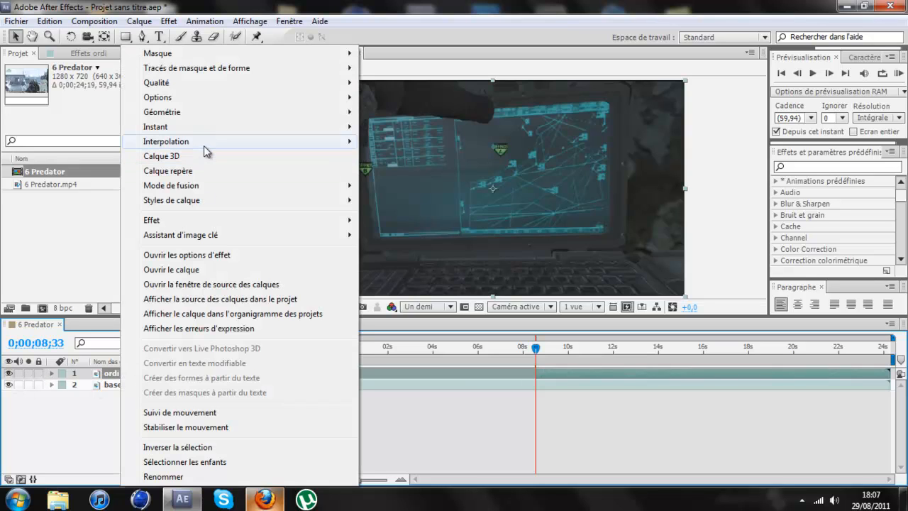
pyautogui.moveTo(206, 127)
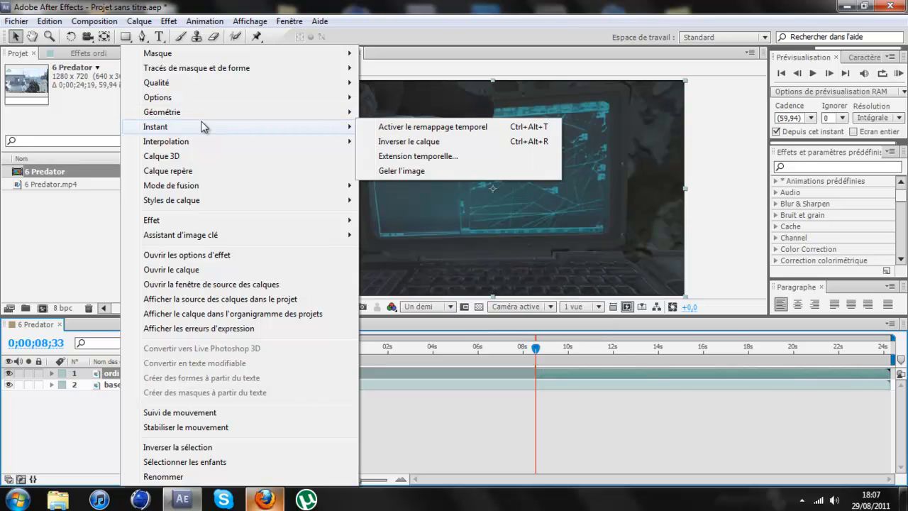
pyautogui.click(401, 171)
# Scrub through the ordi layer to check the frozen frame, finishing at 0;00;08;37
pyautogui.moveTo(538, 349); pyautogui.dragTo(720, 355)
pyautogui.click(540, 353)
pyautogui.moveTo(540, 352); pyautogui.dragTo(539, 349)
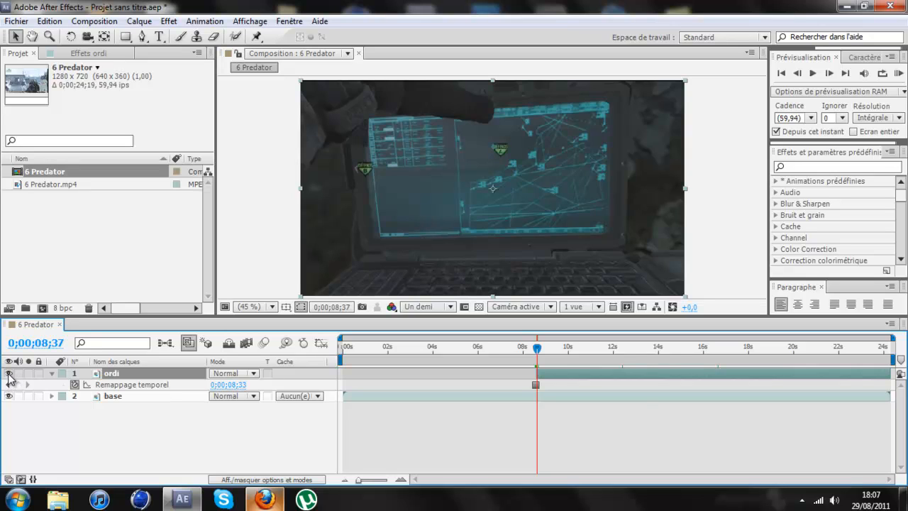
# Hide the ordi layer and place the playhead at 0;00;09;52, where the base footage switches to the aerial missile view
pyautogui.click(52, 373)
pyautogui.click(9, 373)
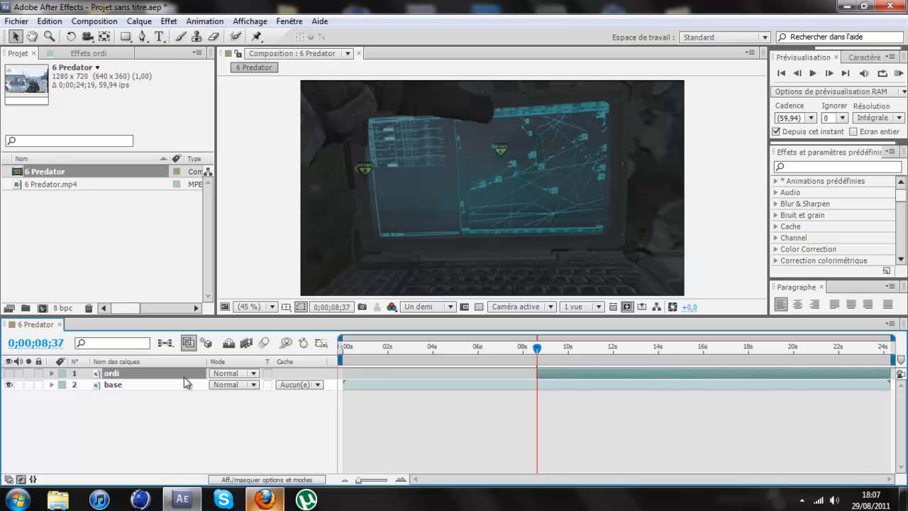
pyautogui.click(377, 352)
pyautogui.click(431, 349)
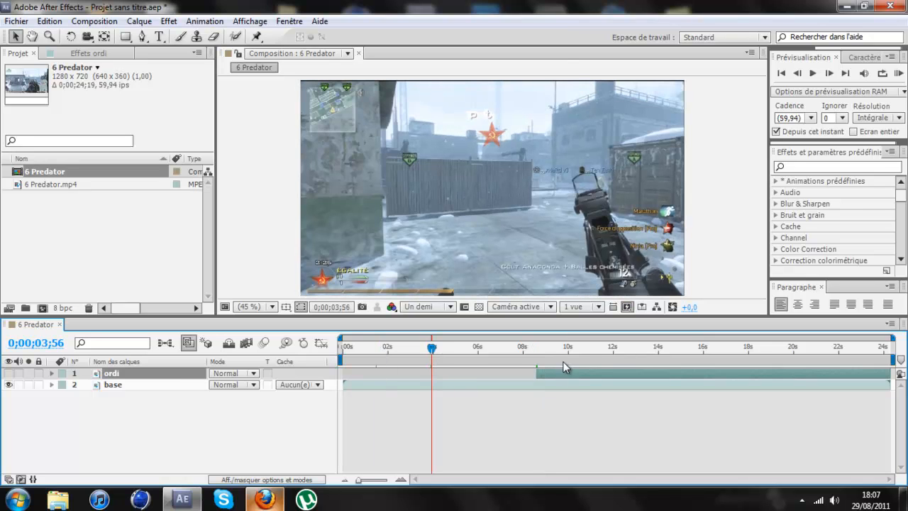
pyautogui.click(581, 351)
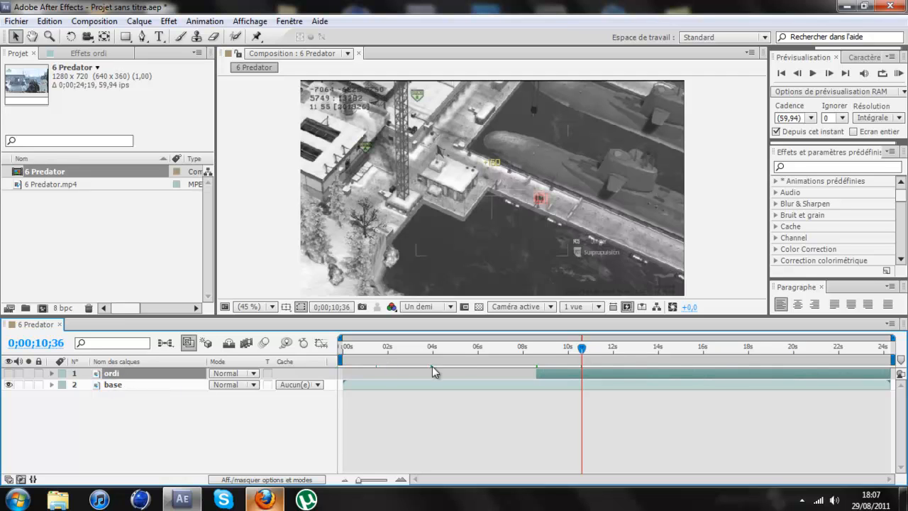
pyautogui.click(579, 349)
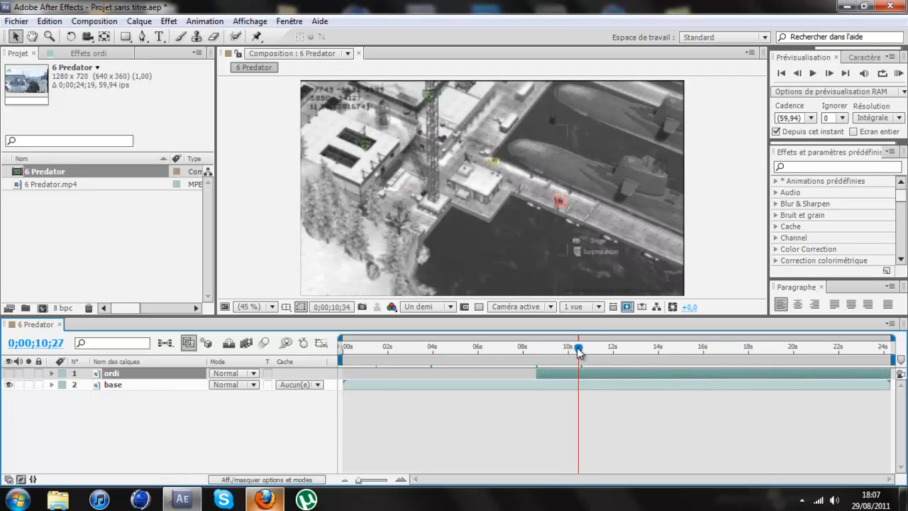
pyautogui.moveTo(576, 351); pyautogui.dragTo(567, 350)
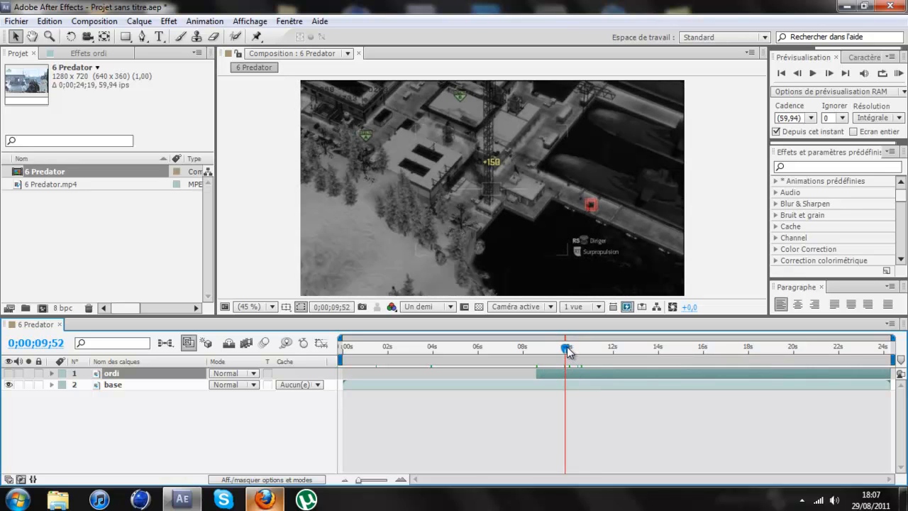
# Duplicate the base layer, split the copy at 0;00;09;52 and delete its earlier part
pyautogui.click(132, 385)
pyautogui.hotkey('ctrl', 'd')
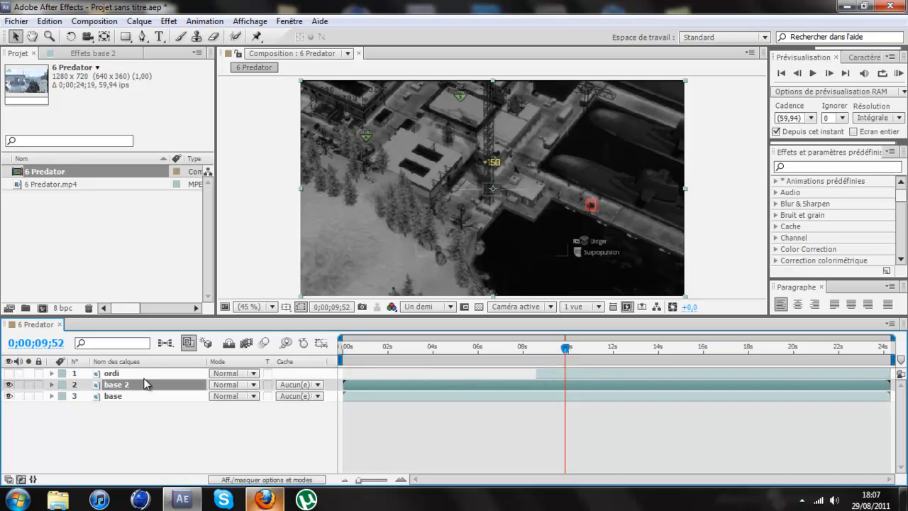
pyautogui.click(50, 21)
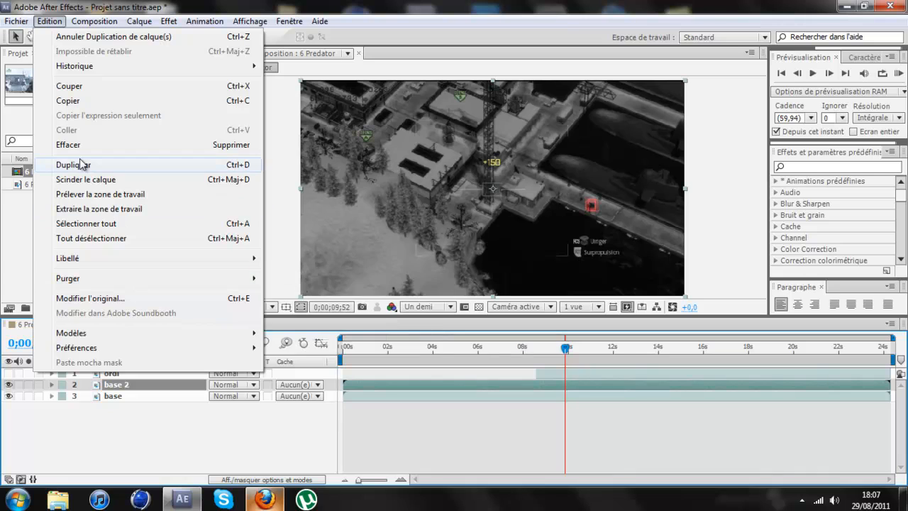
pyautogui.click(82, 180)
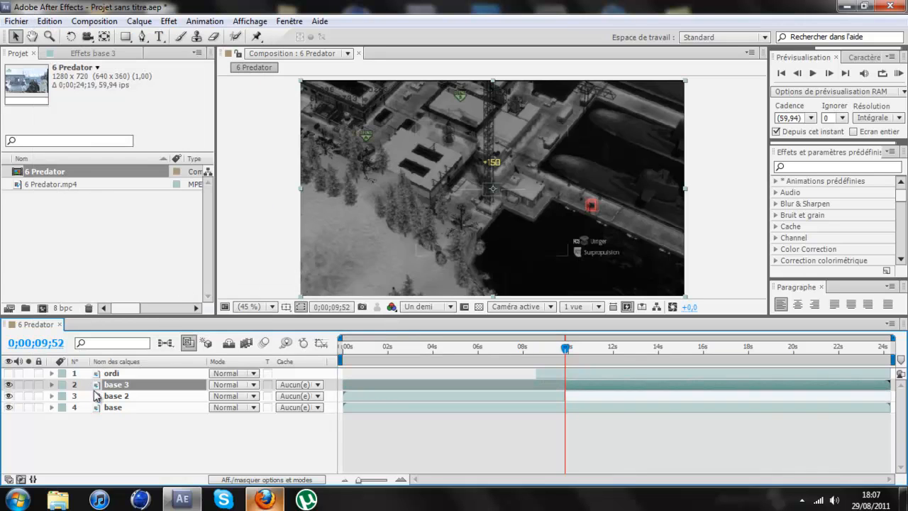
pyautogui.click(116, 397)
pyautogui.press('Delete')
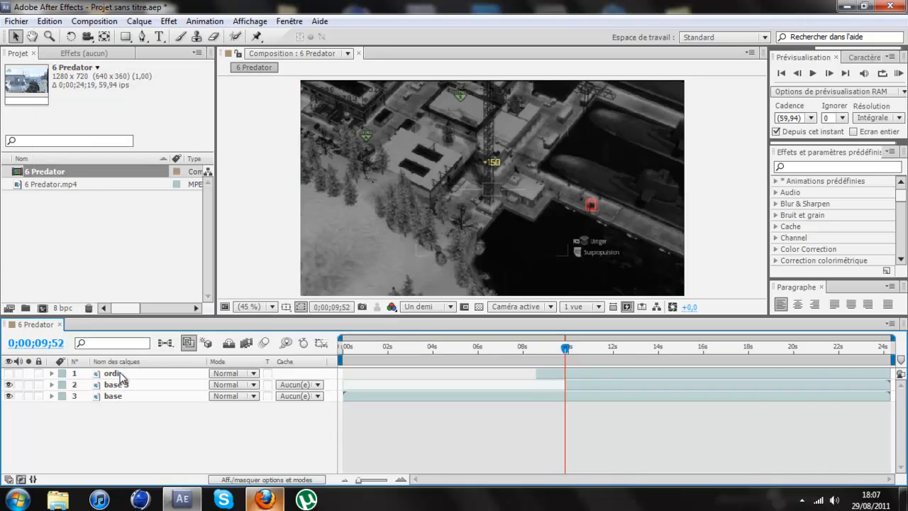
# Move the base 3 layer above ordi in the layer stack and make ordi visible again
pyautogui.click(124, 375)
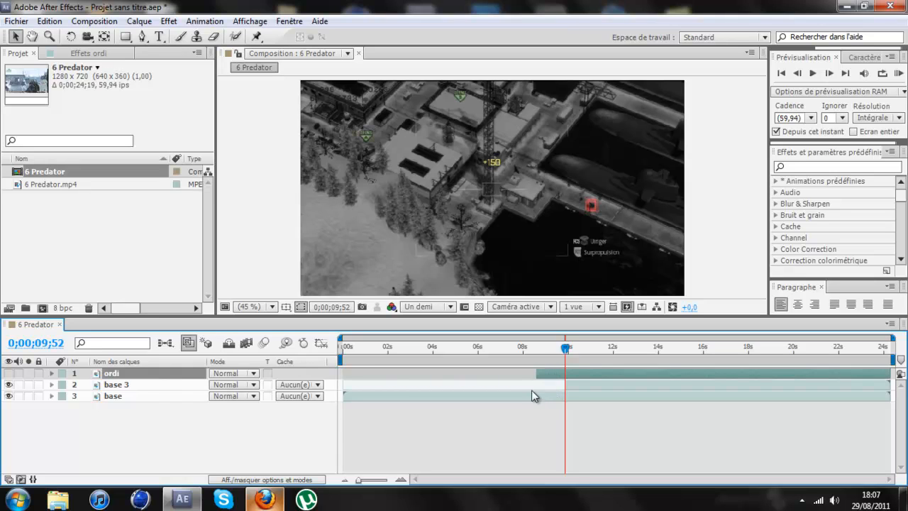
pyautogui.click(113, 387)
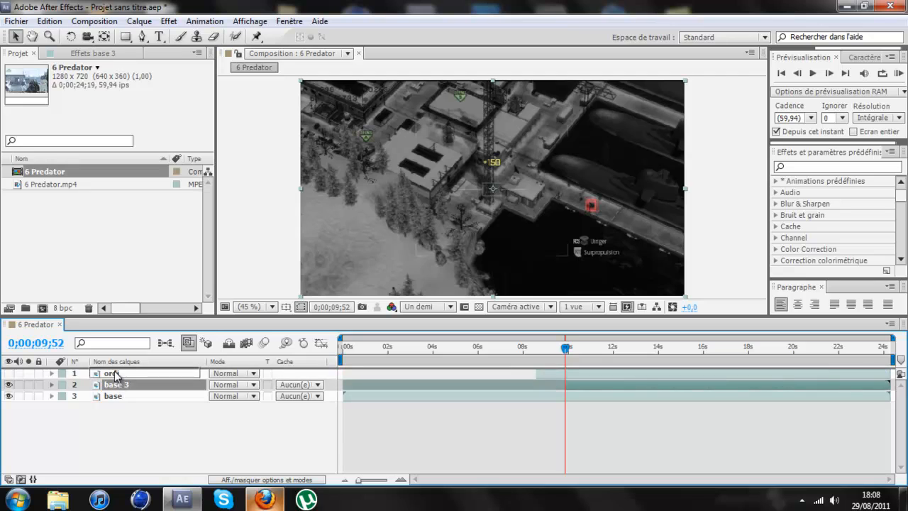
pyautogui.moveTo(115, 375); pyautogui.dragTo(112, 374)
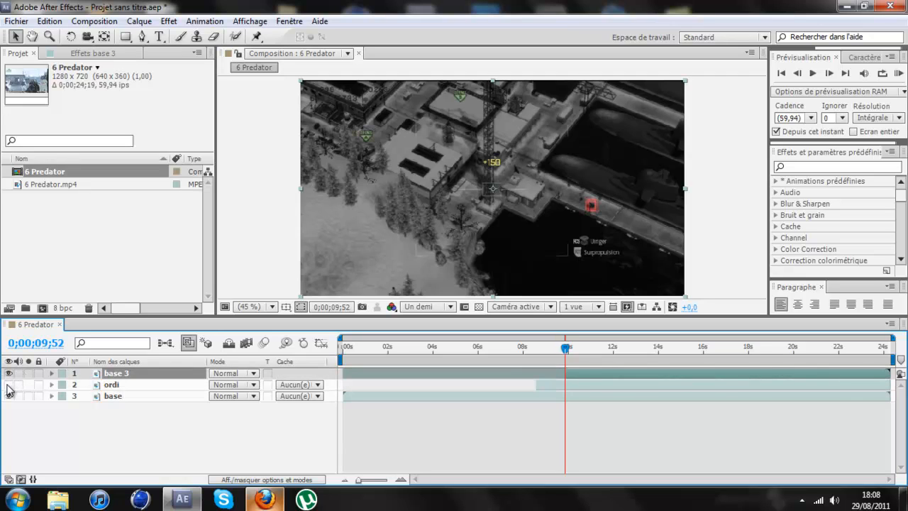
# Shift the base 3 clip earlier in time so it starts together with the ordi layer at 0;00;08;33
pyautogui.moveTo(564, 348); pyautogui.dragTo(535, 348)
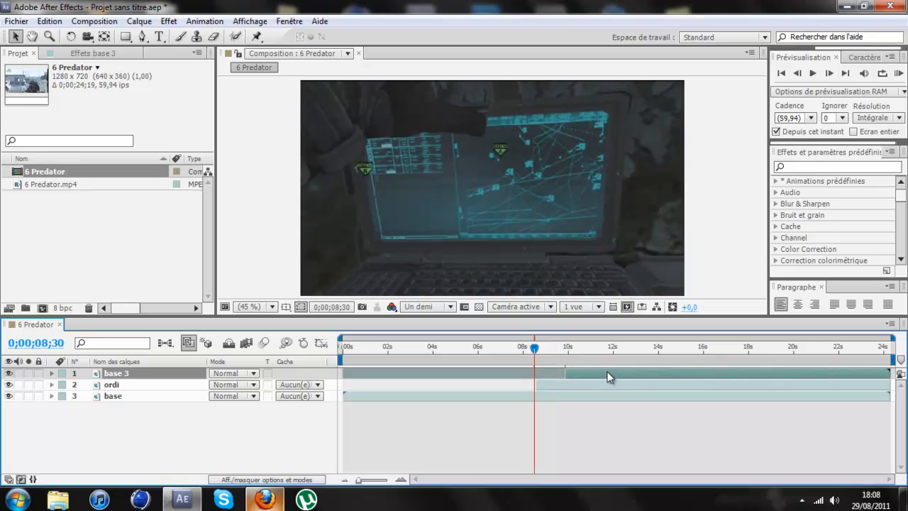
pyautogui.moveTo(606, 371); pyautogui.dragTo(565, 379)
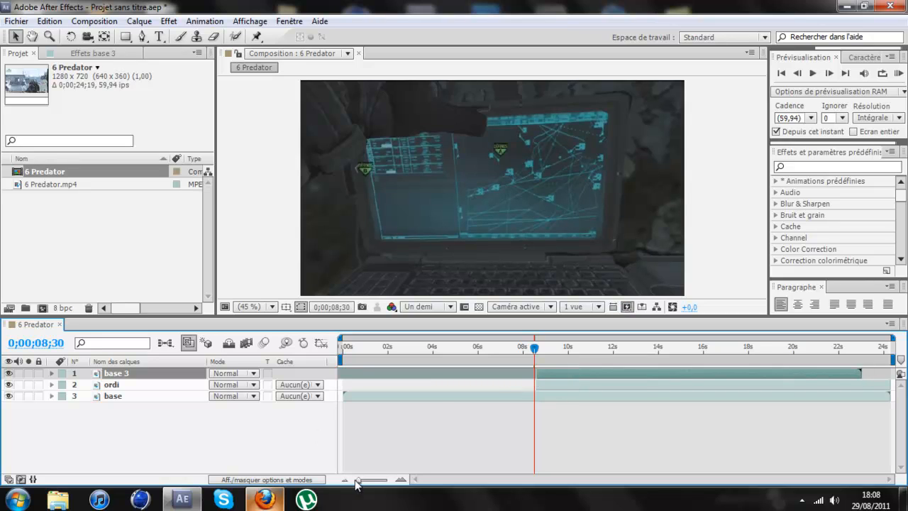
pyautogui.moveTo(366, 483); pyautogui.dragTo(384, 481)
pyautogui.moveTo(640, 377); pyautogui.dragTo(638, 378)
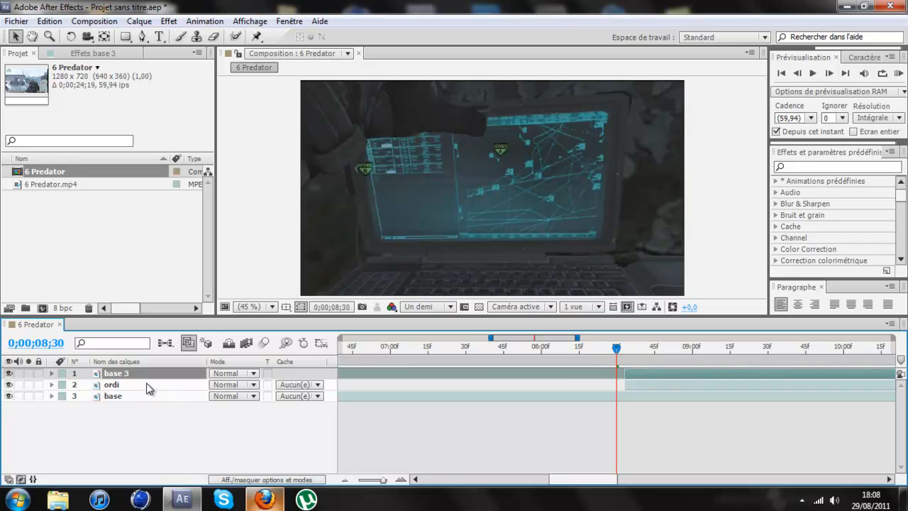
pyautogui.moveTo(619, 352); pyautogui.dragTo(626, 353)
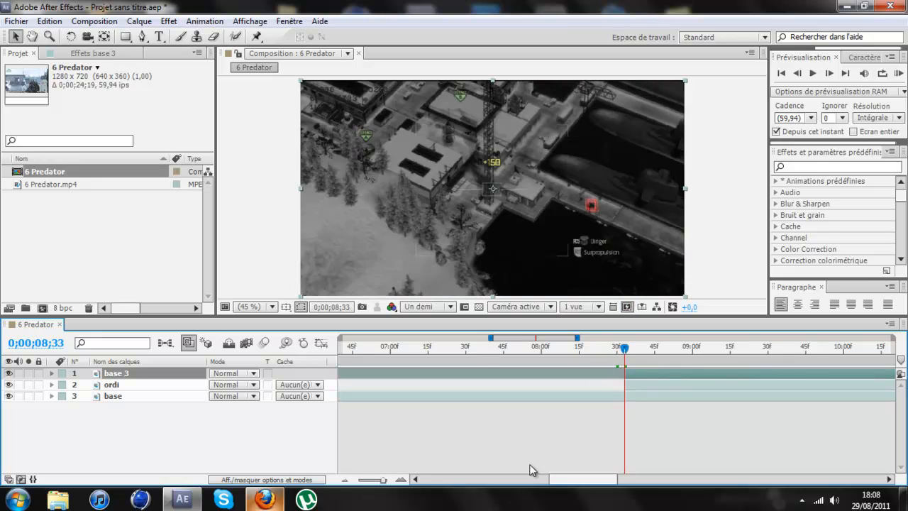
pyautogui.click(360, 482)
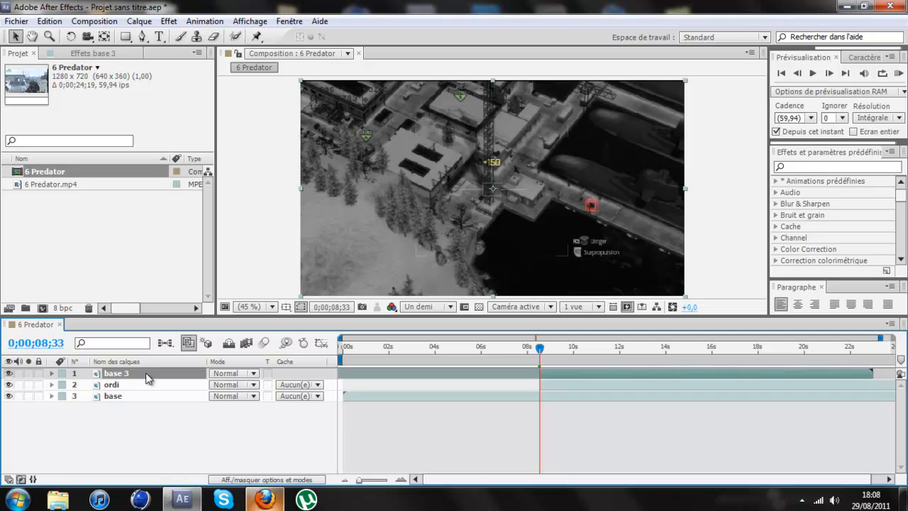
# Scale the base 3 layer to 60% and move it over the laptop screen in the frame
pyautogui.press('s')
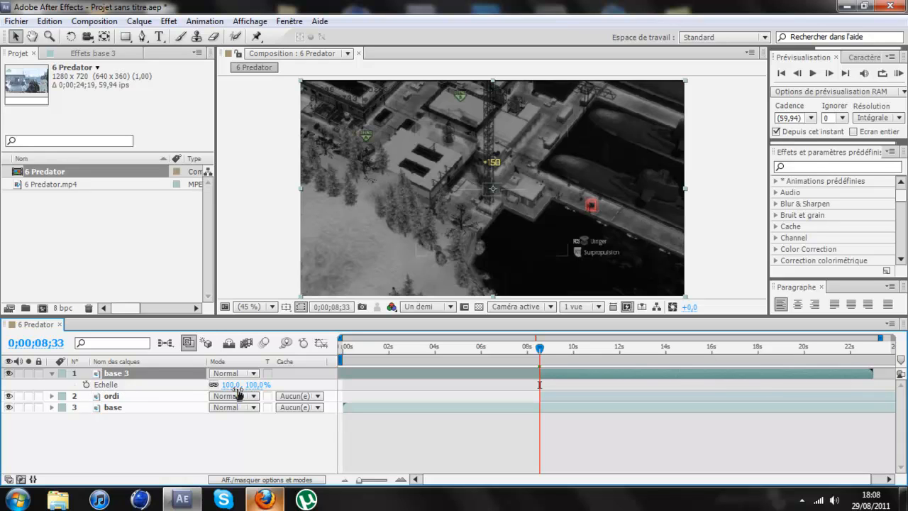
pyautogui.moveTo(237, 391); pyautogui.dragTo(211, 384)
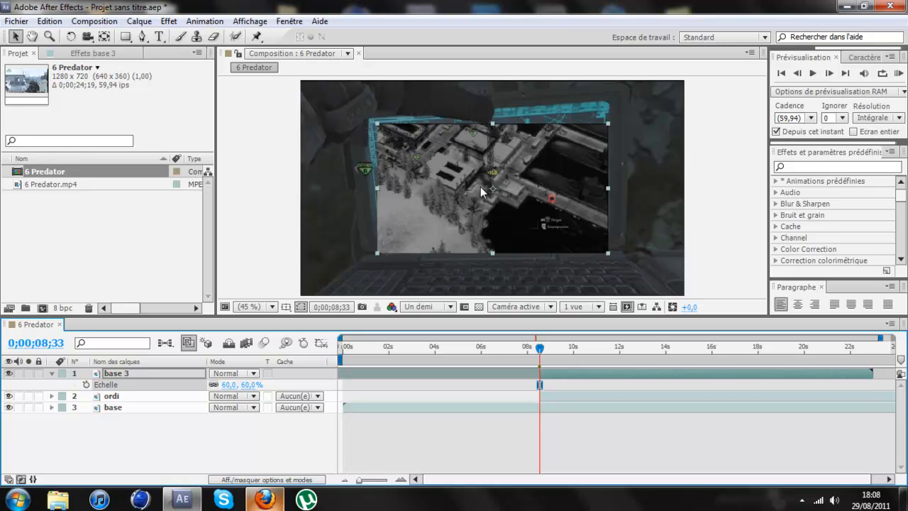
pyautogui.moveTo(480, 187); pyautogui.dragTo(516, 183)
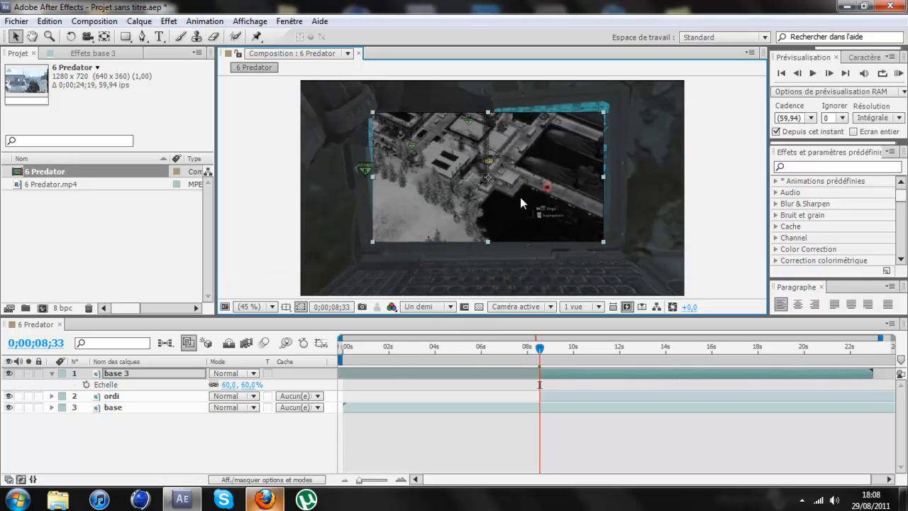
# Rotate the base 3 layer slightly counter-clockwise to match the laptop screen's tilt and nudge it right and up into place
pyautogui.click(72, 39)
pyautogui.moveTo(504, 160); pyautogui.dragTo(513, 136)
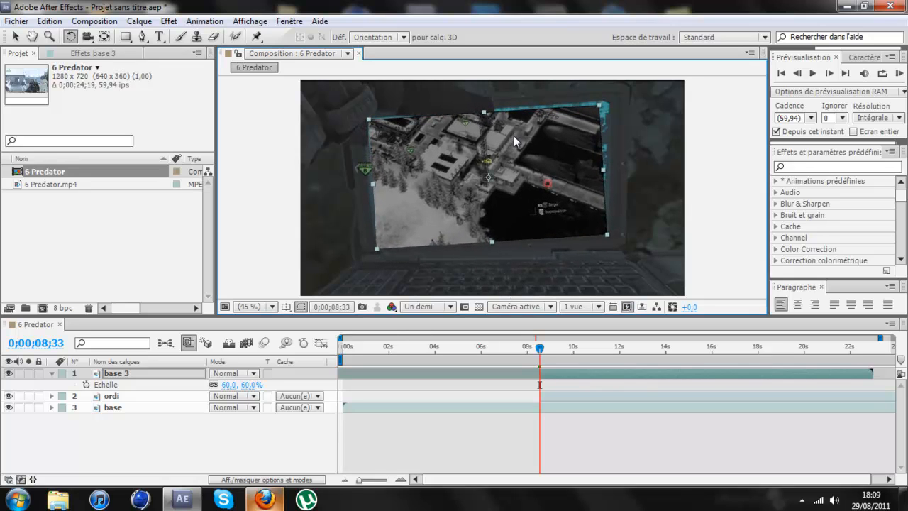
pyautogui.hotkey('shift', 'Right')
pyautogui.press('Up')
pyautogui.press('Up')
pyautogui.press('Up')
pyautogui.press('Up')
pyautogui.press('Up')
pyautogui.press('Up')
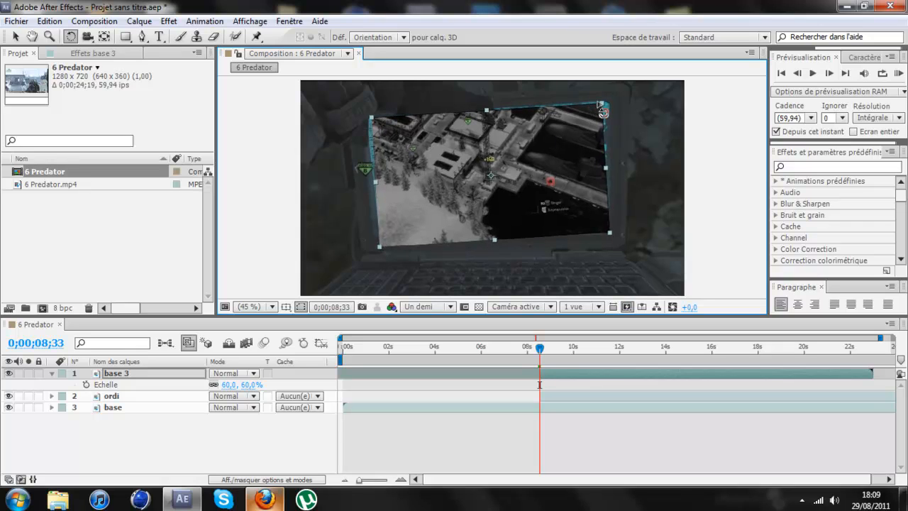
pyautogui.moveTo(610, 112); pyautogui.dragTo(544, 150)
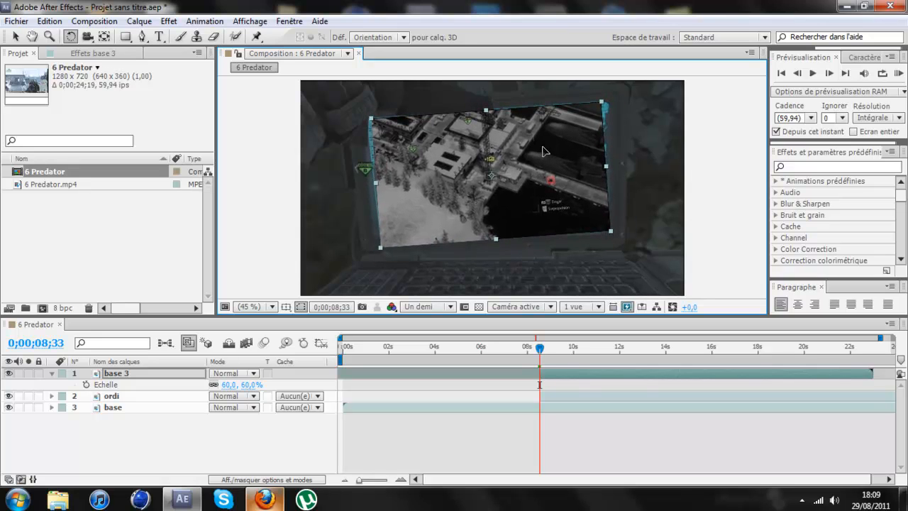
# Resize the base 3 layer to 64.8% by 61.9% so it covers the laptop screen, checking its left edge up close
pyautogui.moveTo(604, 102); pyautogui.dragTo(590, 131)
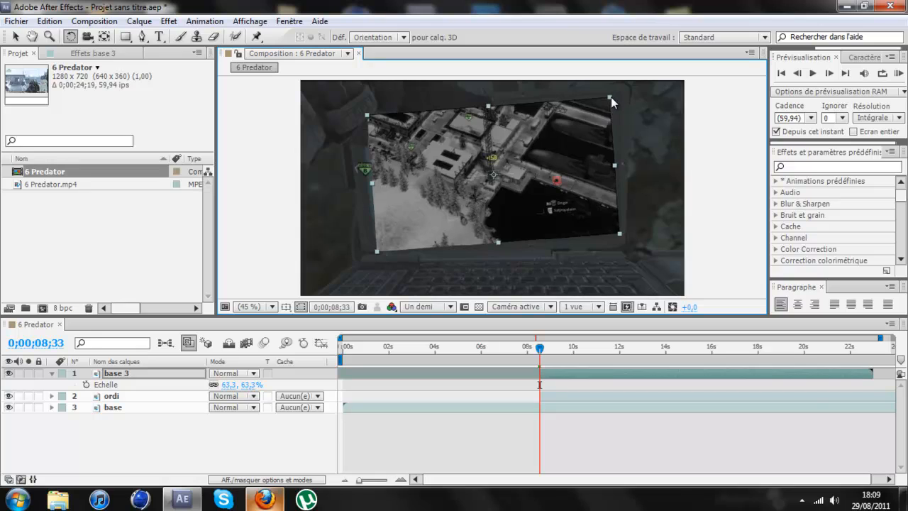
pyautogui.moveTo(610, 96); pyautogui.dragTo(611, 97)
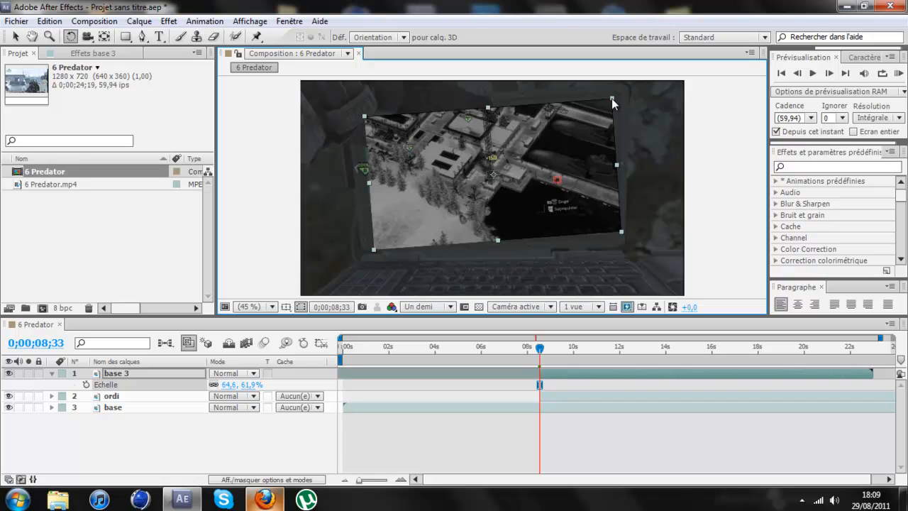
pyautogui.moveTo(560, 150); pyautogui.dragTo(560, 150)
pyautogui.scroll(3, 560, 149)
pyautogui.scroll(1, 490, 291)
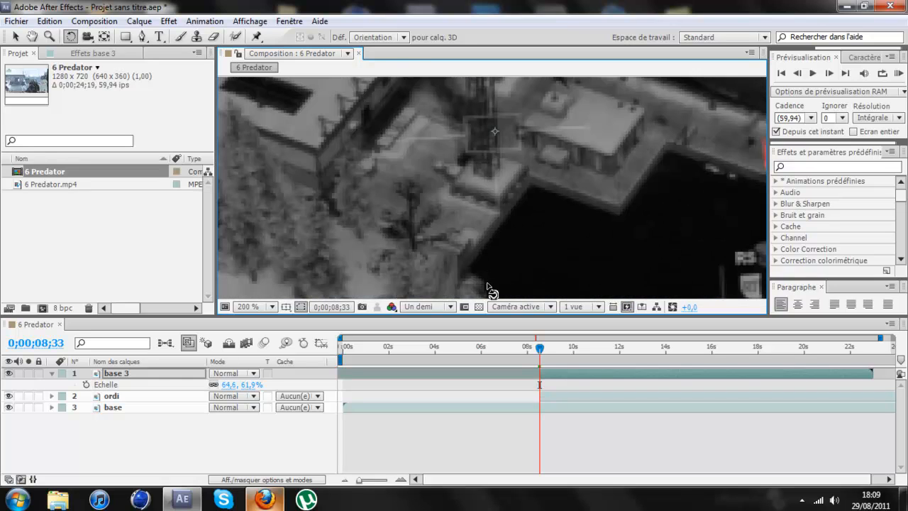
pyautogui.scroll(-1, 382, 197)
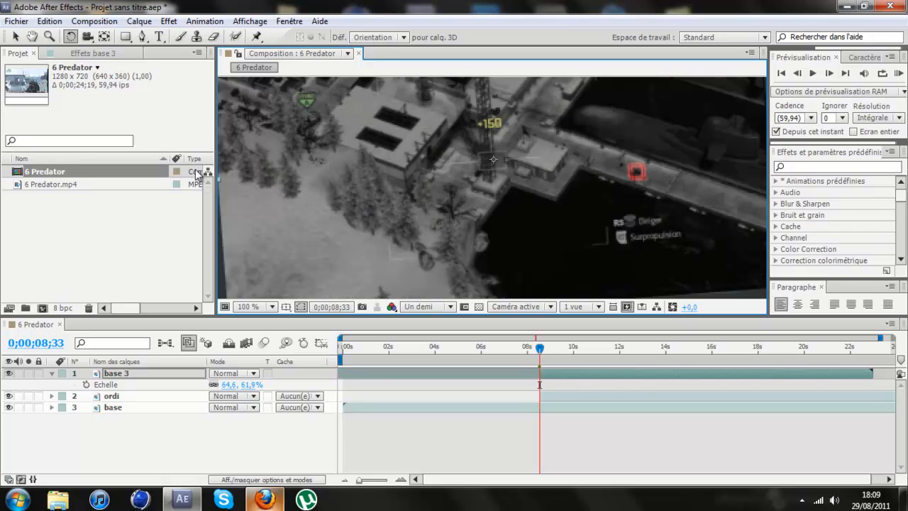
pyautogui.click(32, 36)
pyautogui.moveTo(330, 150); pyautogui.dragTo(441, 215)
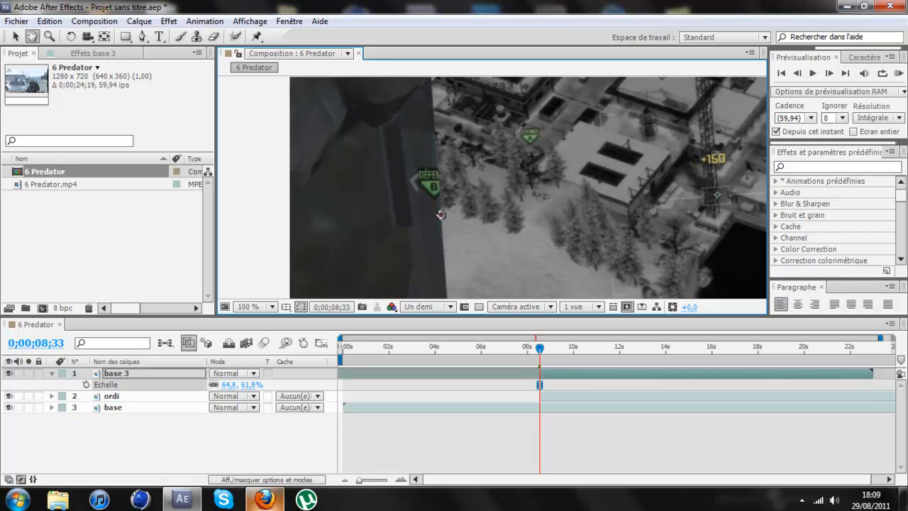
pyautogui.click(272, 306)
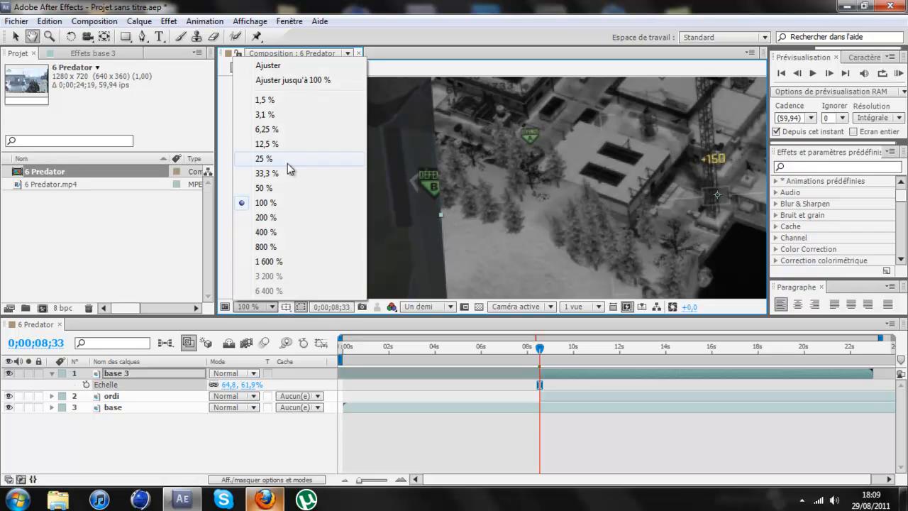
pyautogui.click(291, 81)
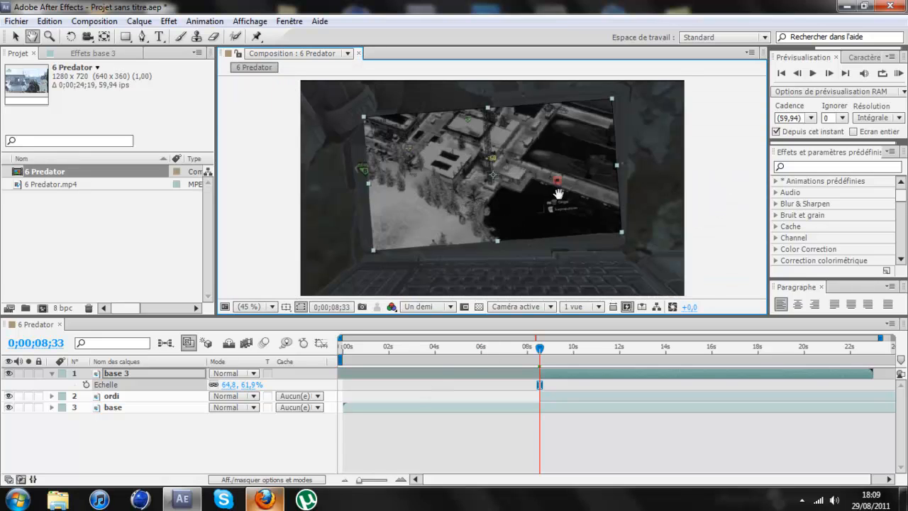
pyautogui.click(71, 37)
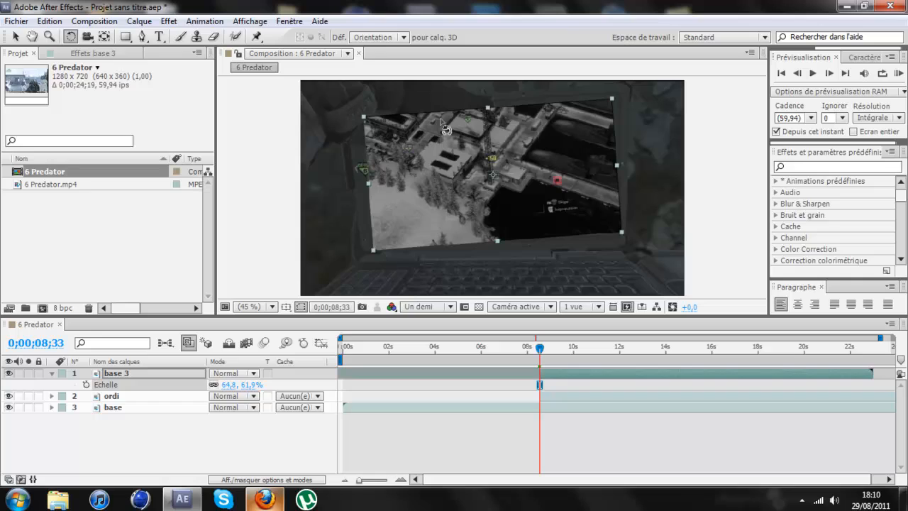
pyautogui.click(586, 135)
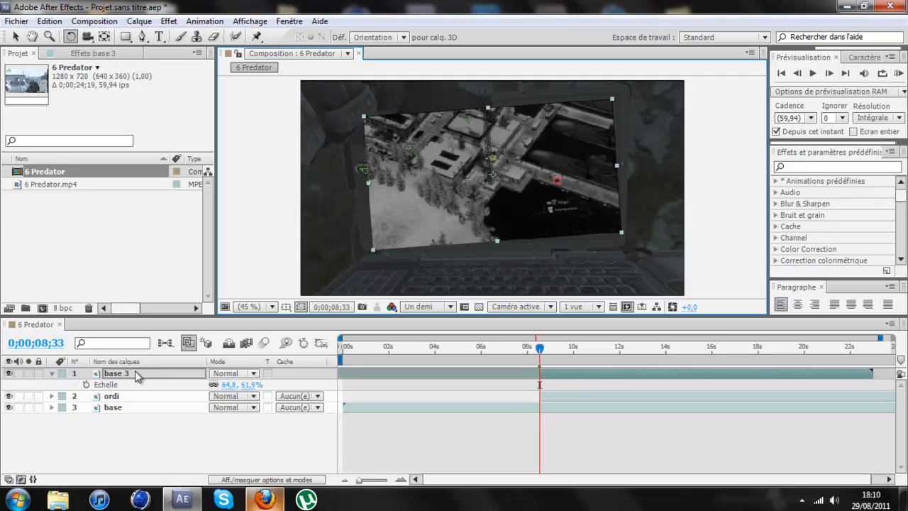
# Collapse the base 3 properties and scrub to 0;00;11;36 to check the missile footage on the laptop screen, with base 3 selected
pyautogui.press('F2')
pyautogui.click(51, 373)
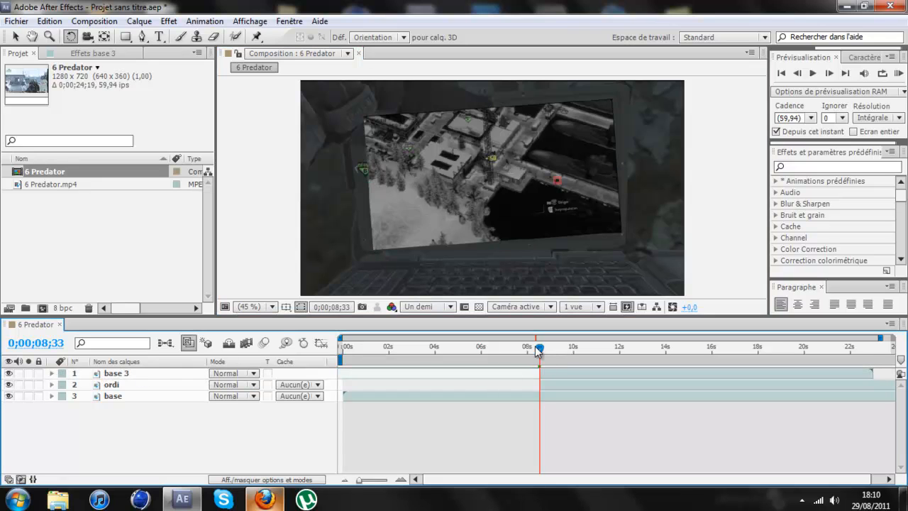
pyautogui.moveTo(540, 347); pyautogui.dragTo(613, 354)
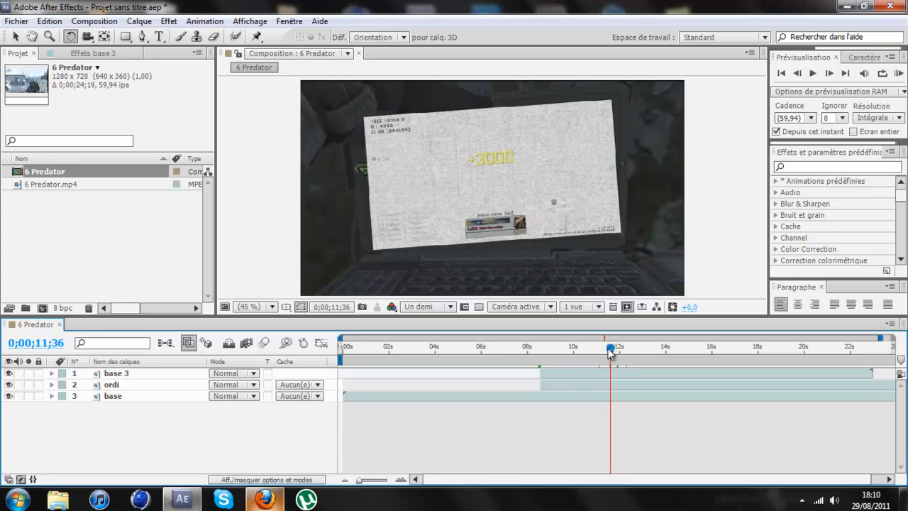
pyautogui.click(129, 373)
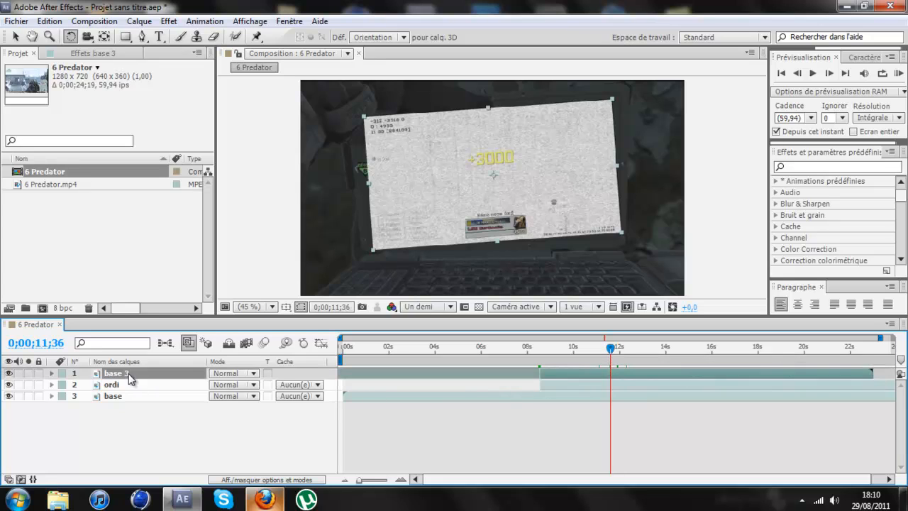
# Split the base 3 layer at 0;00;11;36 and delete the part after the cut
pyautogui.press('s')
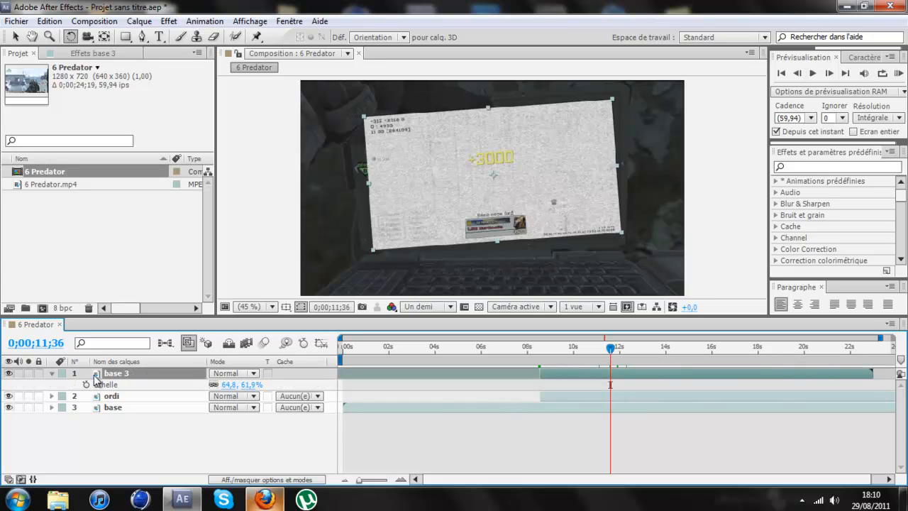
pyautogui.click(51, 373)
pyautogui.click(50, 21)
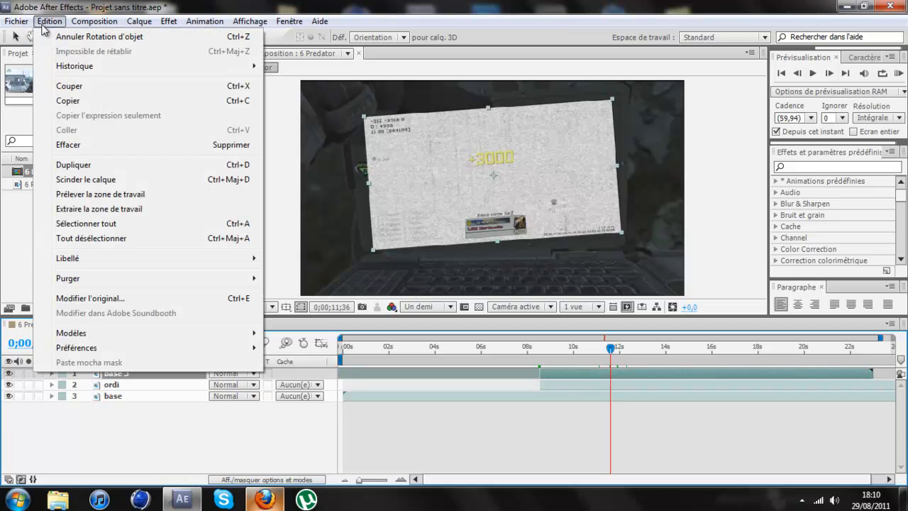
pyautogui.click(78, 116)
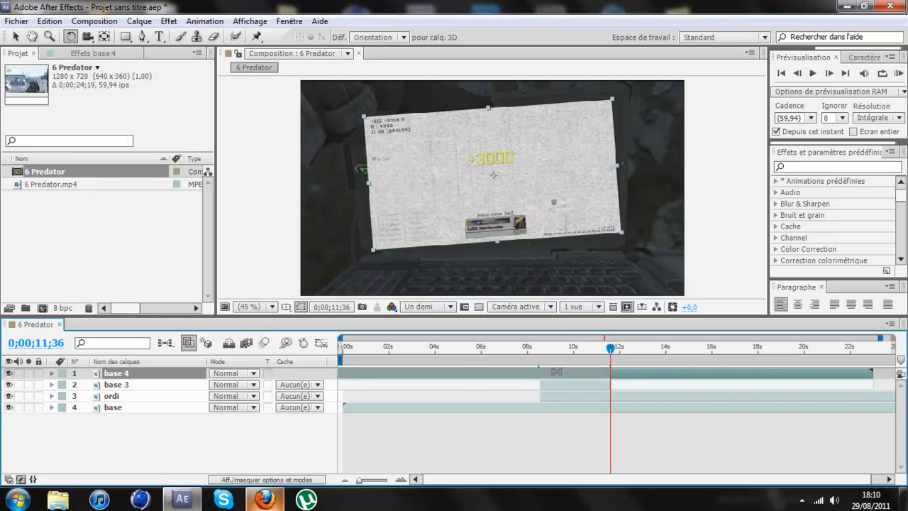
pyautogui.press('Delete')
# Split the ordi layer at 0;00;11;34 and delete the part after the cut
pyautogui.click(173, 384)
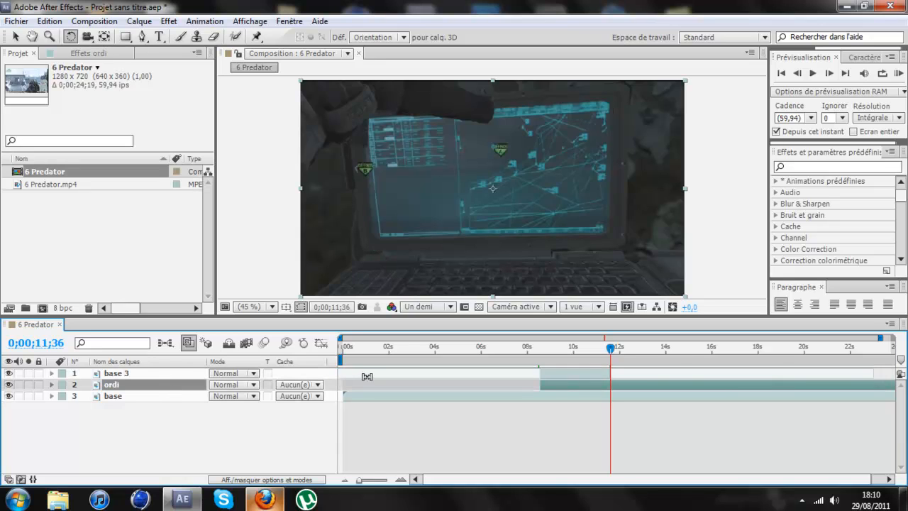
pyautogui.moveTo(610, 348); pyautogui.dragTo(608, 353)
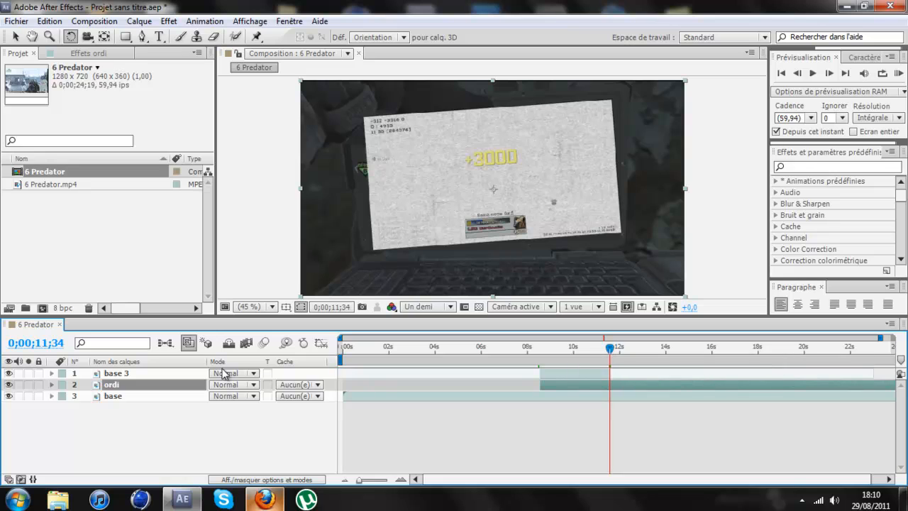
pyautogui.click(50, 21)
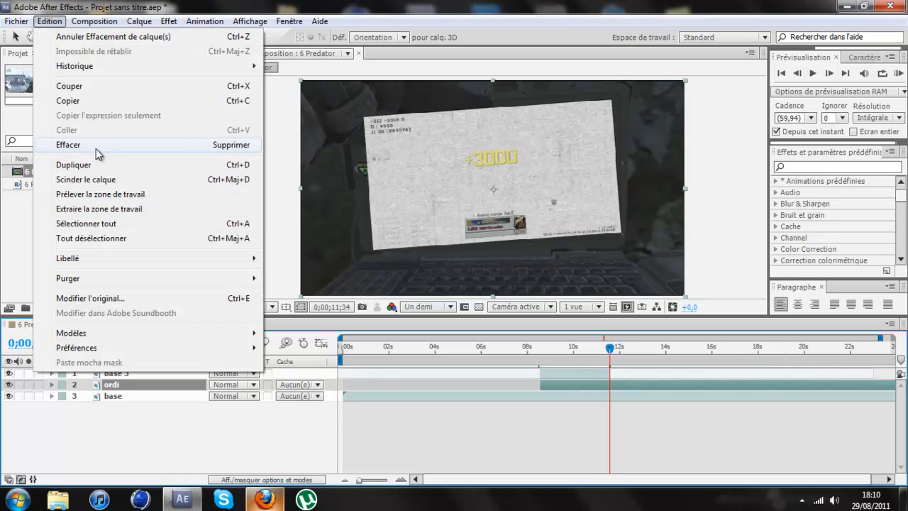
pyautogui.click(99, 183)
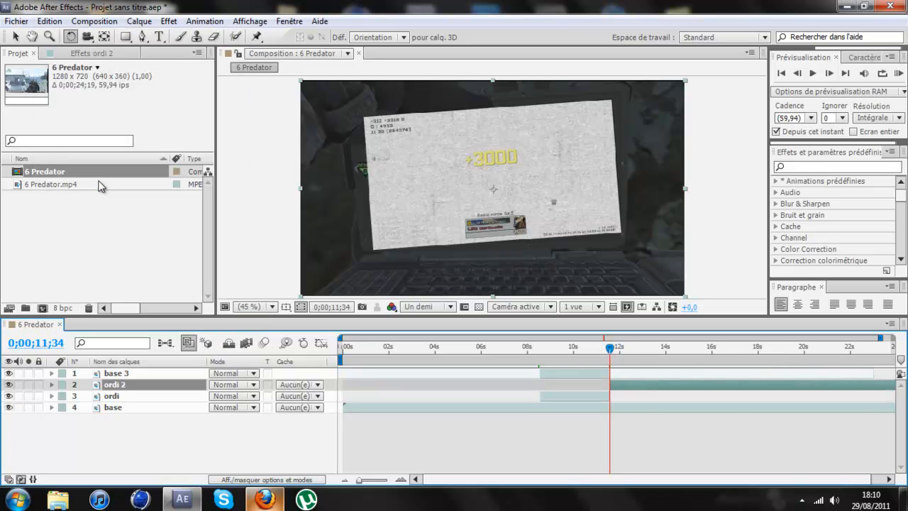
pyautogui.press('Delete')
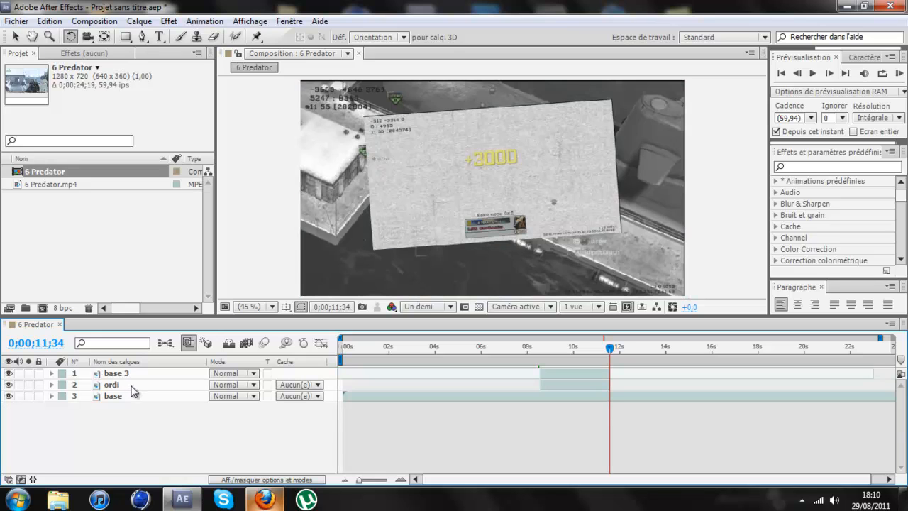
# Extend the end of the ordi layer to 0;00;11;36 so it lines up with the end of base 3
pyautogui.moveTo(601, 352)
pyautogui.mouseDown()
pyautogui.moveTo(608, 348)
pyautogui.moveTo(586, 348)
pyautogui.moveTo(618, 348)
pyautogui.moveTo(603, 349)
pyautogui.mouseUp()
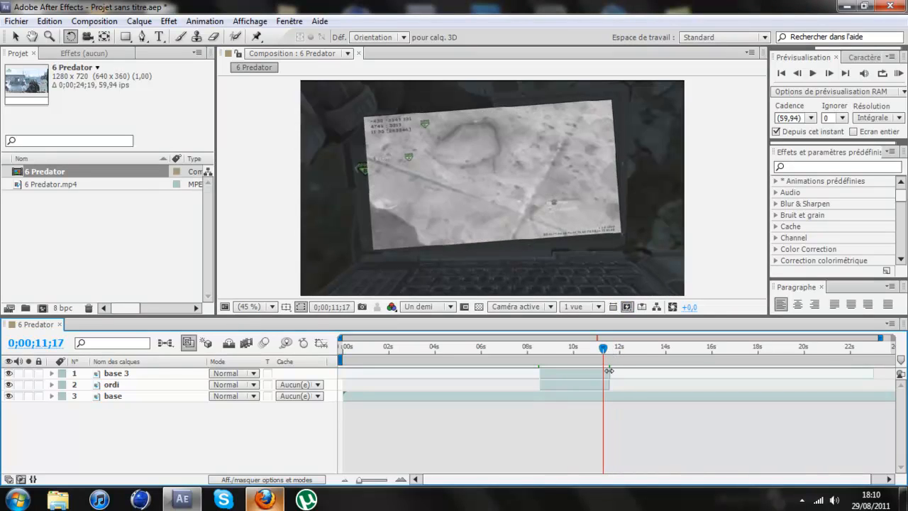
pyautogui.moveTo(376, 479); pyautogui.dragTo(383, 482)
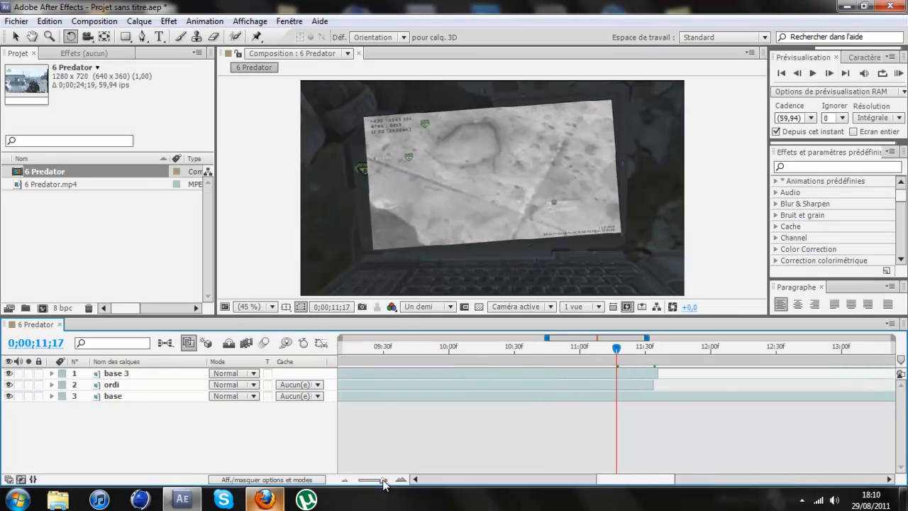
pyautogui.moveTo(618, 349); pyautogui.dragTo(649, 352)
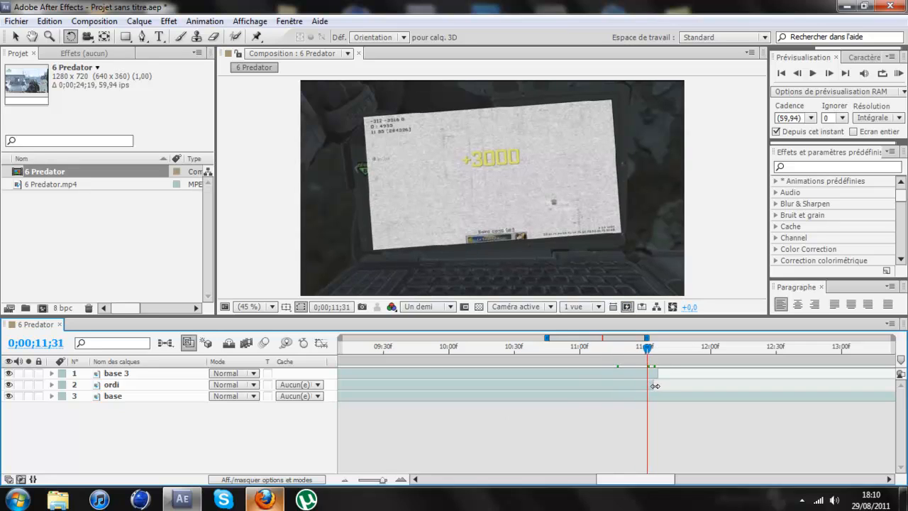
pyautogui.moveTo(654, 388); pyautogui.dragTo(661, 388)
pyautogui.moveTo(646, 347); pyautogui.dragTo(660, 352)
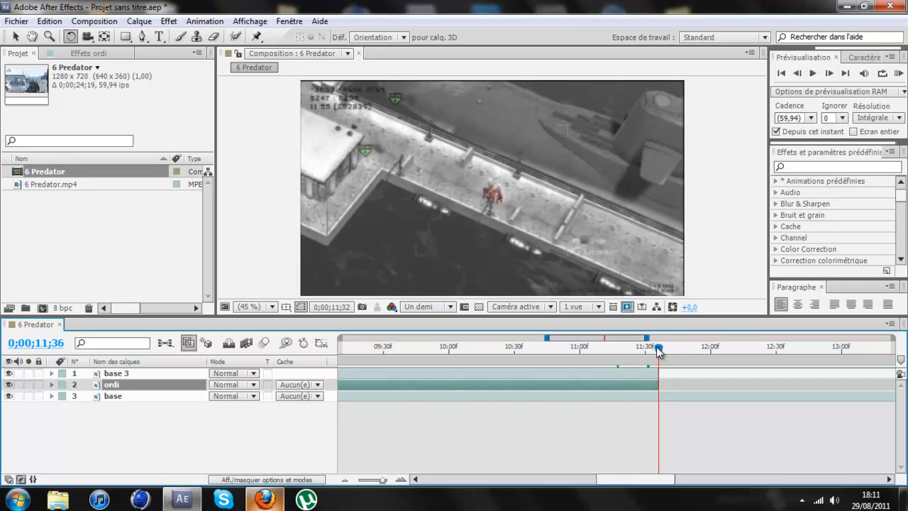
# Find the frame after the missile strike where the laptop footage returns and split the base layer there, at 0;00;13;11
pyautogui.click(362, 481)
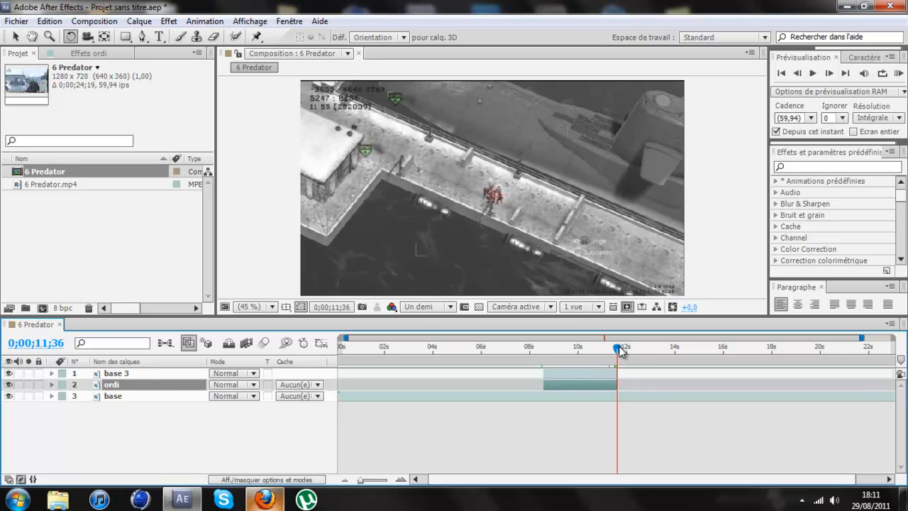
pyautogui.moveTo(619, 348); pyautogui.dragTo(651, 349)
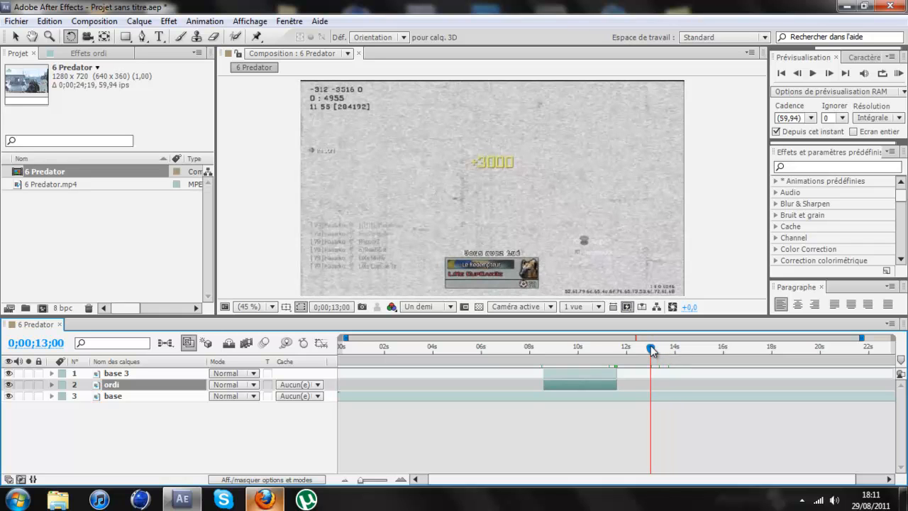
pyautogui.click(829, 73)
pyautogui.click(829, 73)
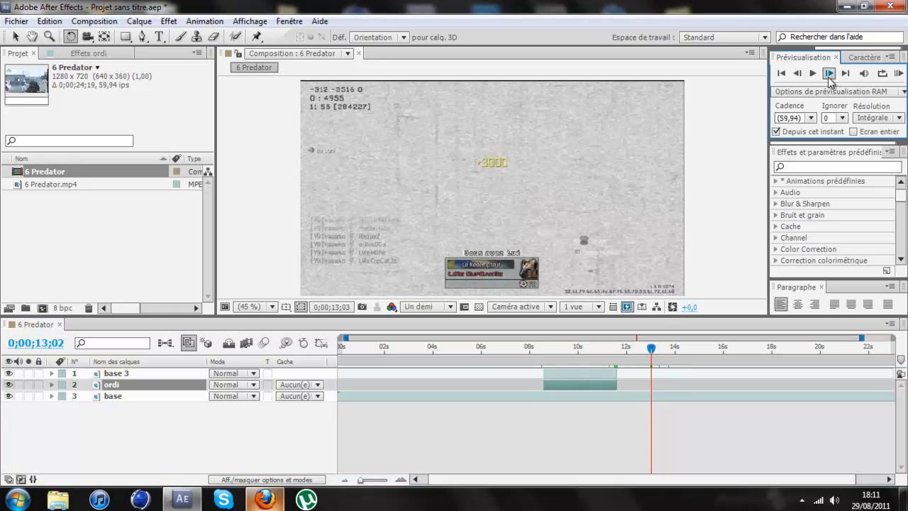
pyautogui.click(829, 74)
pyautogui.click(829, 74)
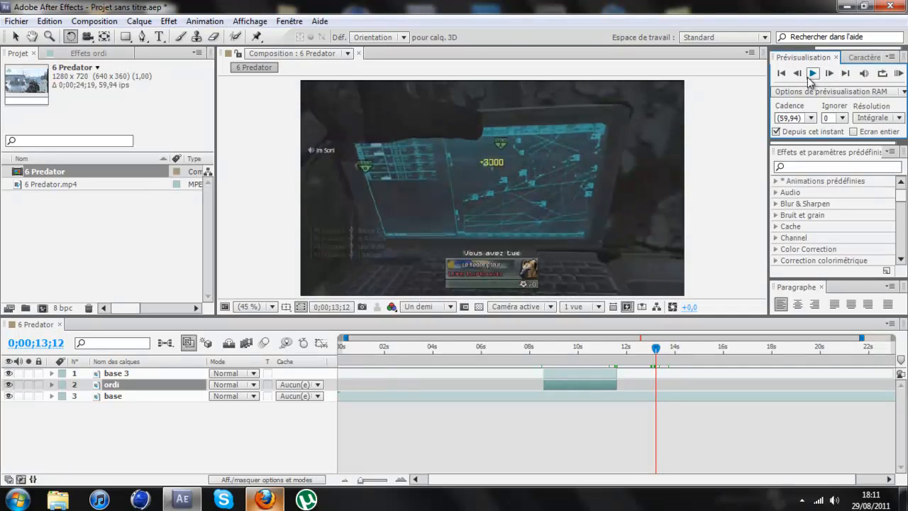
pyautogui.click(799, 76)
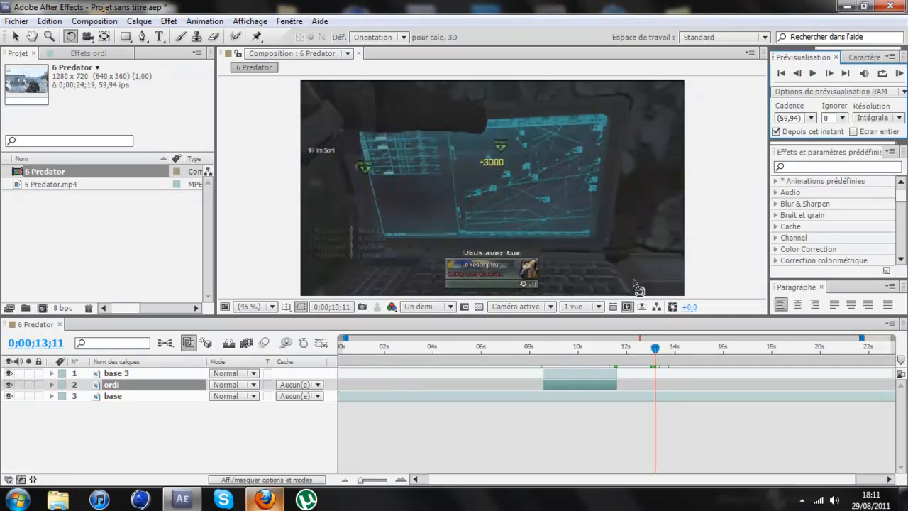
pyautogui.click(148, 398)
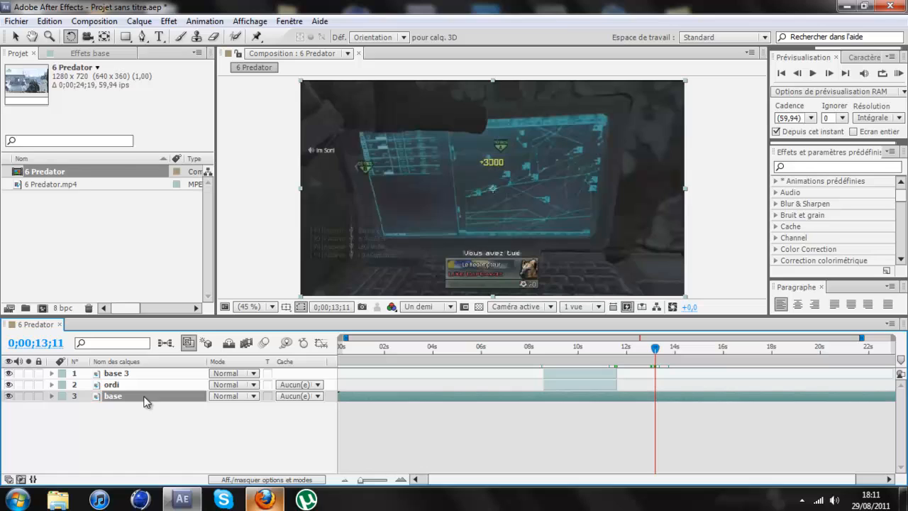
pyautogui.click(44, 21)
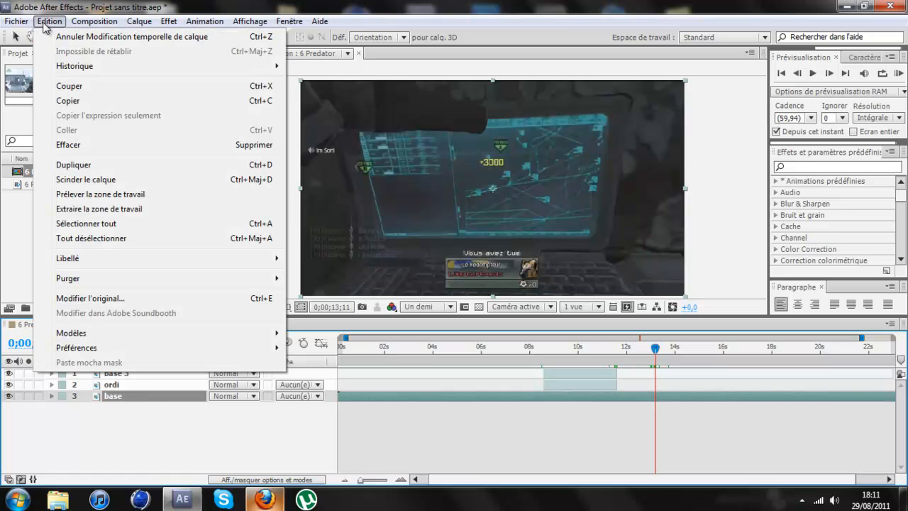
pyautogui.click(78, 180)
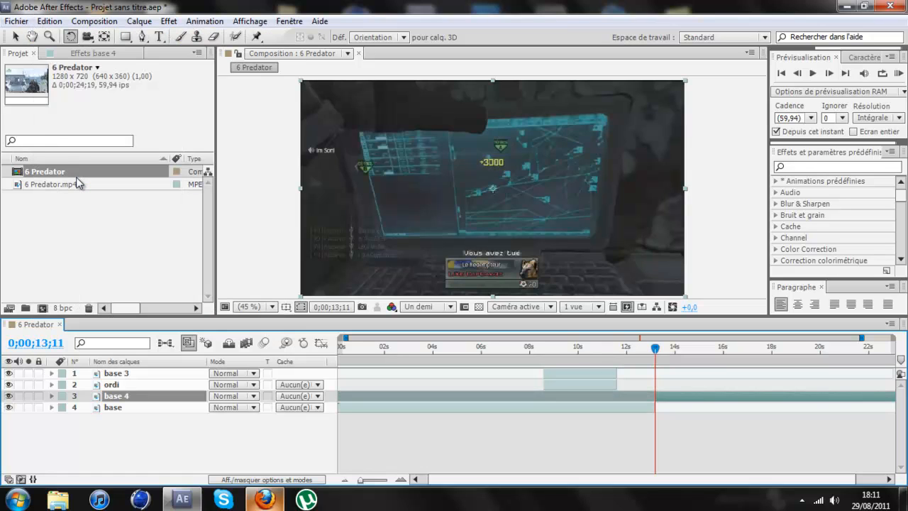
# Move base 4 earlier to start where base 3 and ordi end, and trim the end of the base layer to the same point
pyautogui.moveTo(670, 399); pyautogui.dragTo(628, 397)
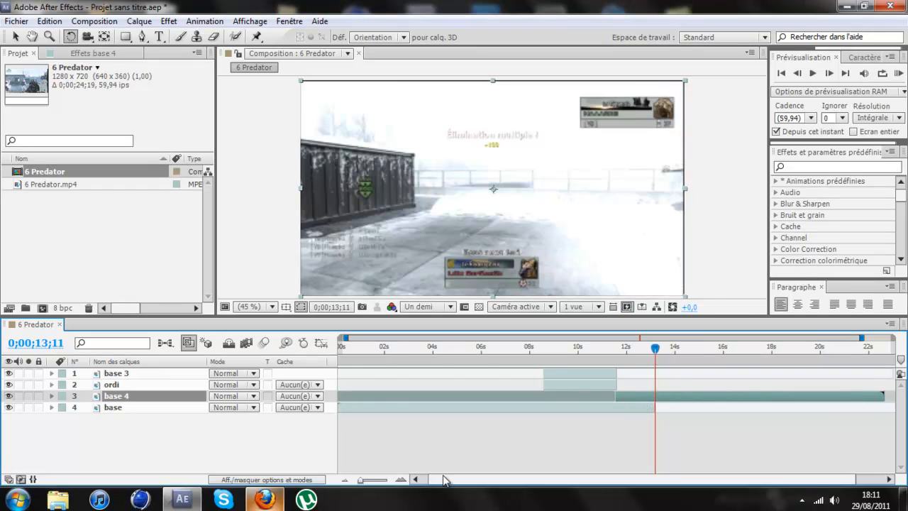
pyautogui.moveTo(359, 481); pyautogui.dragTo(382, 481)
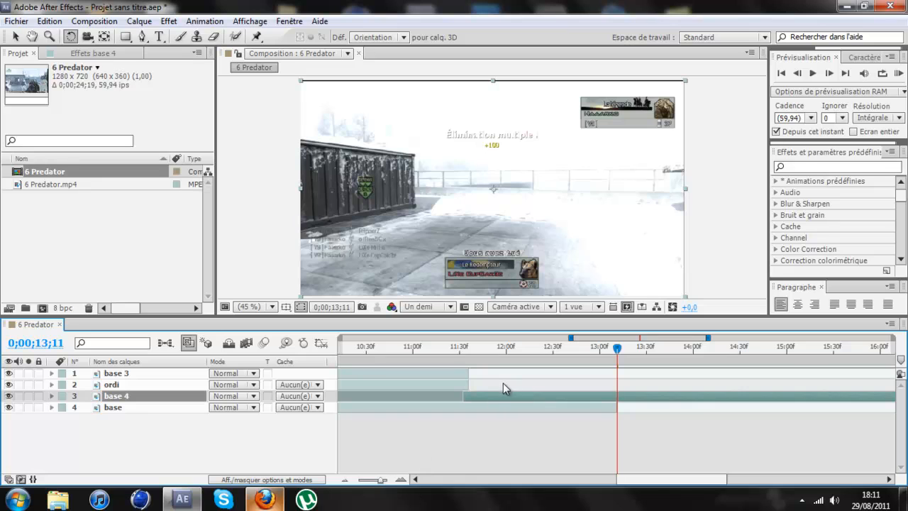
pyautogui.moveTo(478, 394); pyautogui.dragTo(498, 397)
pyautogui.moveTo(615, 408); pyautogui.dragTo(470, 442)
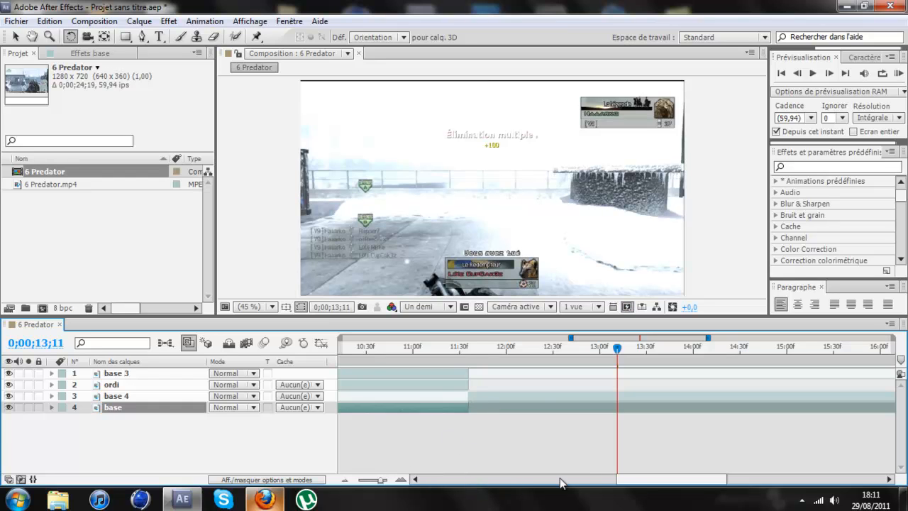
pyautogui.moveTo(561, 483); pyautogui.dragTo(408, 482)
pyautogui.moveTo(382, 481); pyautogui.dragTo(355, 481)
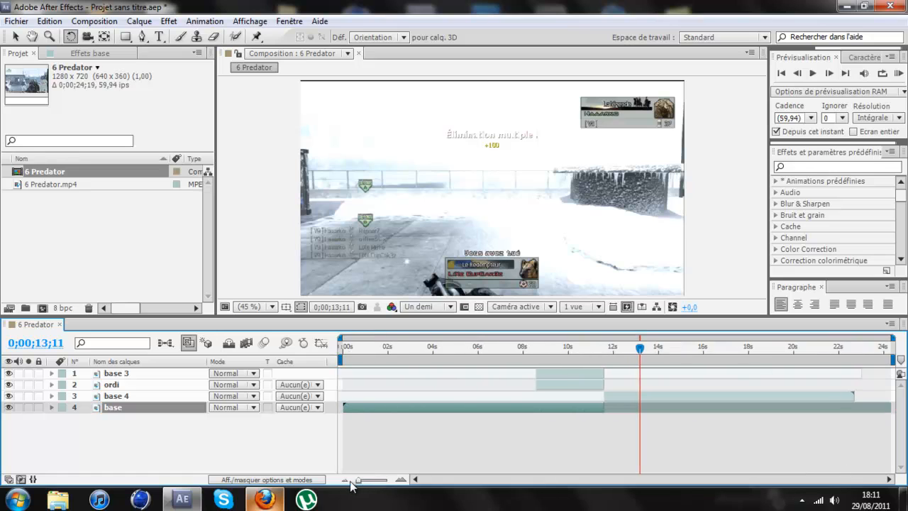
# Review the assembled composition by scrubbing through it and playing a short passage from 0;00;05;59, including the laptop-screen section and the transitions around it
pyautogui.click(350, 352)
pyautogui.click(397, 355)
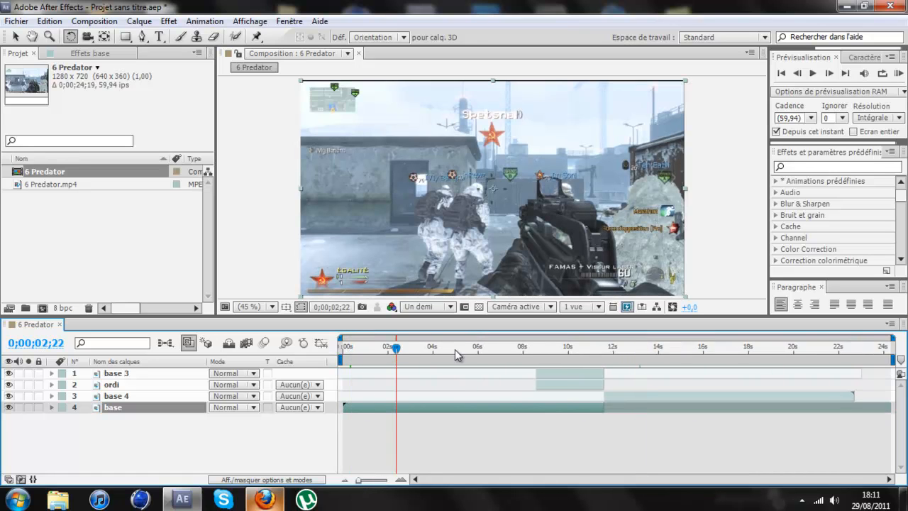
pyautogui.click(454, 349)
pyautogui.click(477, 349)
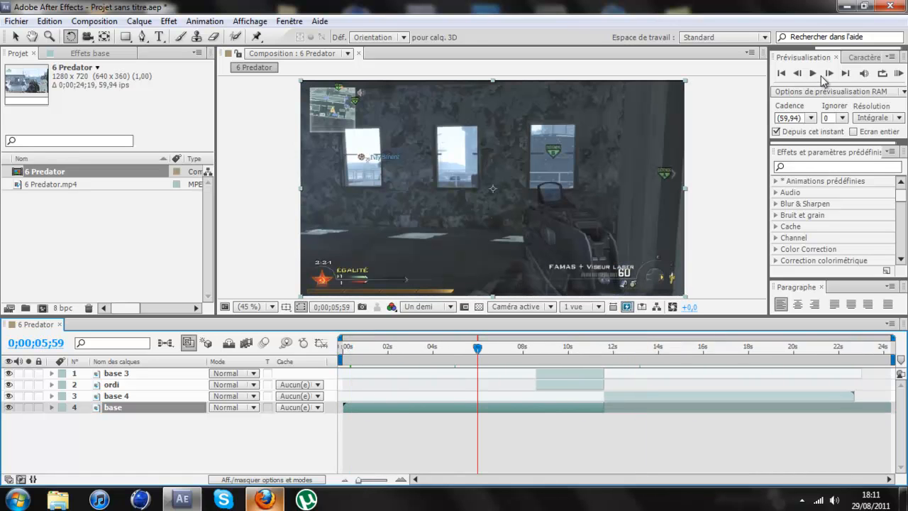
pyautogui.click(814, 75)
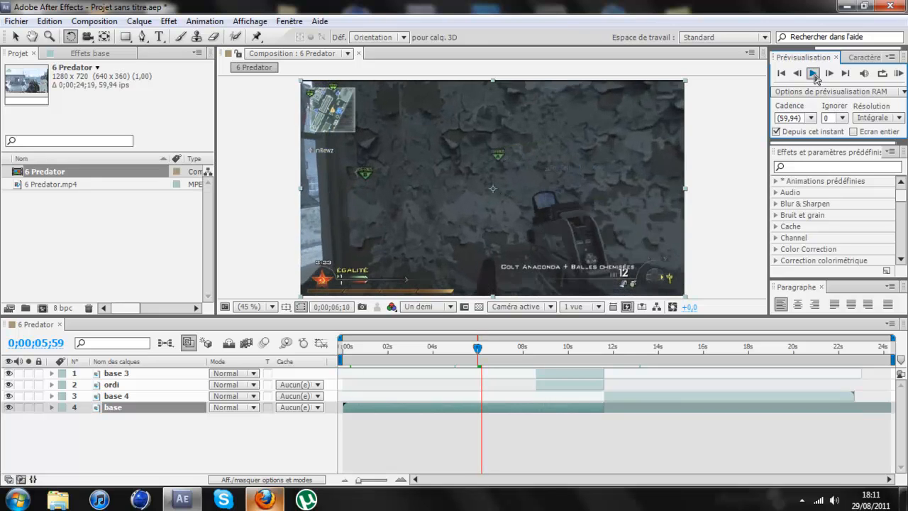
pyautogui.click(814, 75)
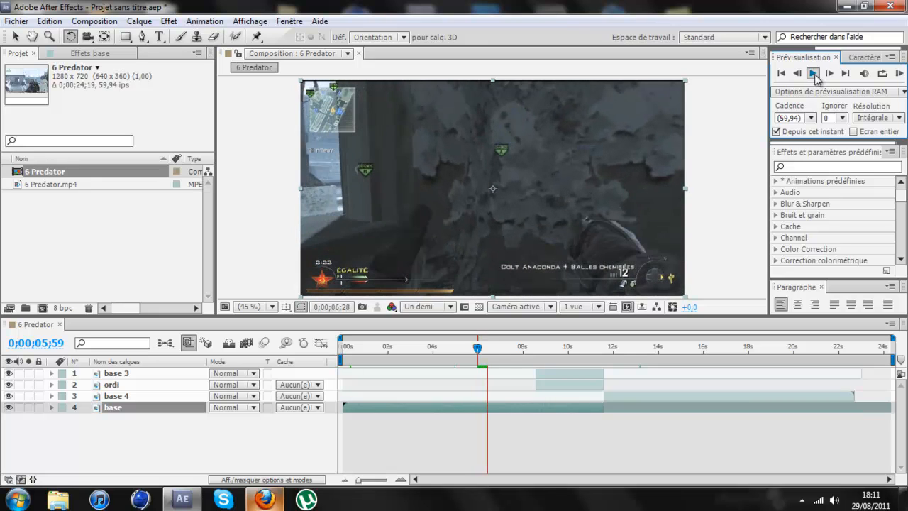
pyautogui.moveTo(492, 350); pyautogui.dragTo(822, 351)
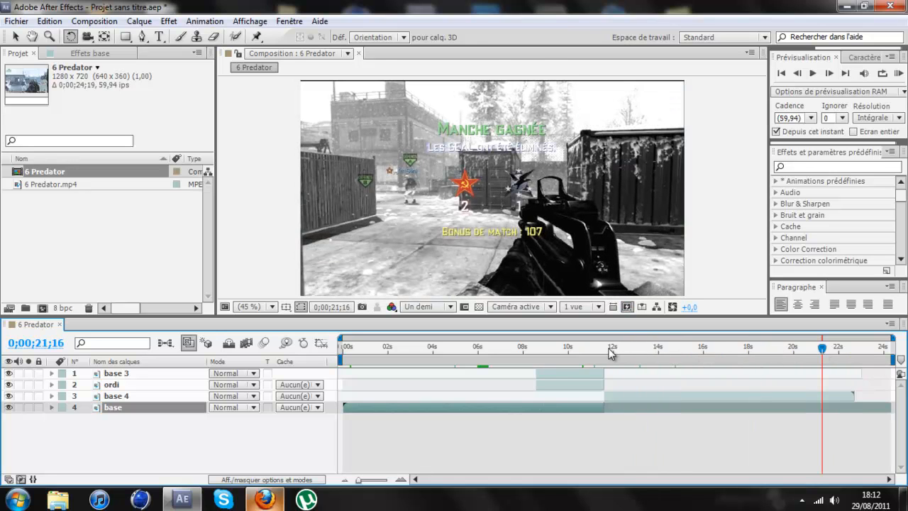
pyautogui.click(592, 349)
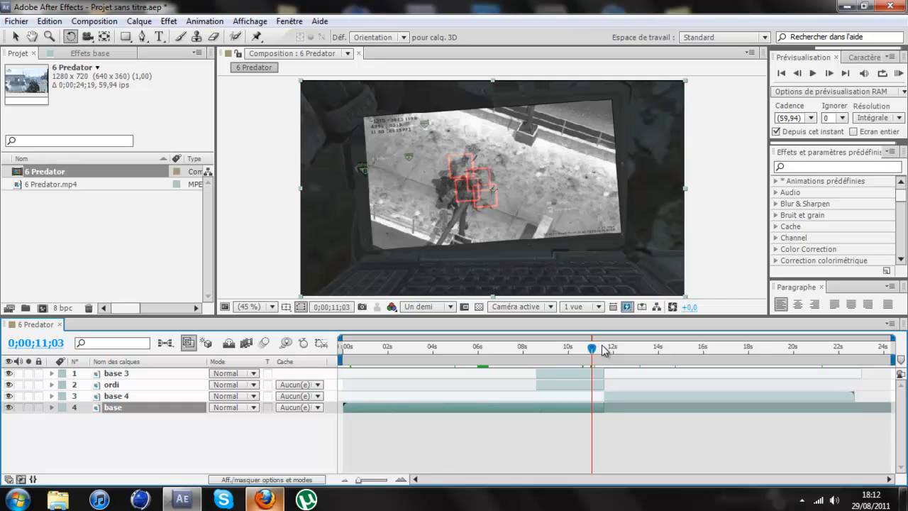
pyautogui.moveTo(603, 349); pyautogui.dragTo(602, 350)
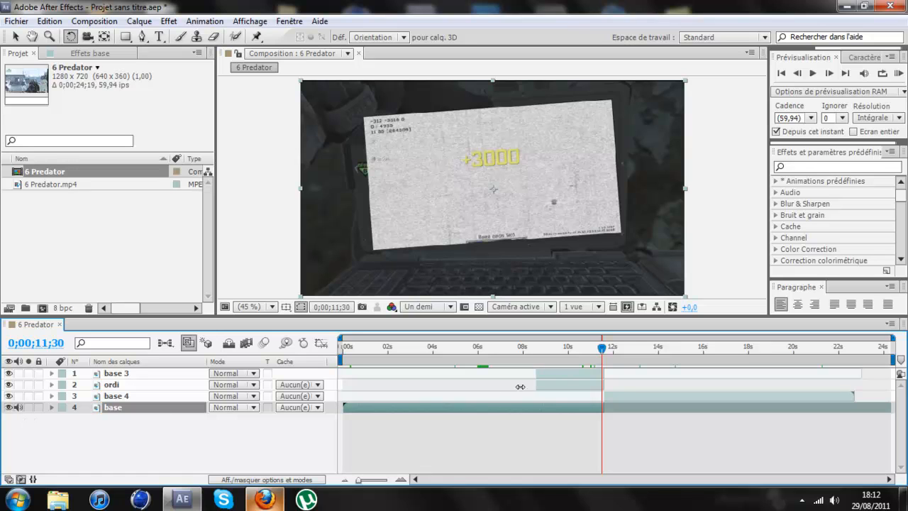
pyautogui.moveTo(603, 352); pyautogui.dragTo(537, 357)
# Mute the base layer's audio and turn on the audio of base 3, ordi and base 4
pyautogui.click(18, 407)
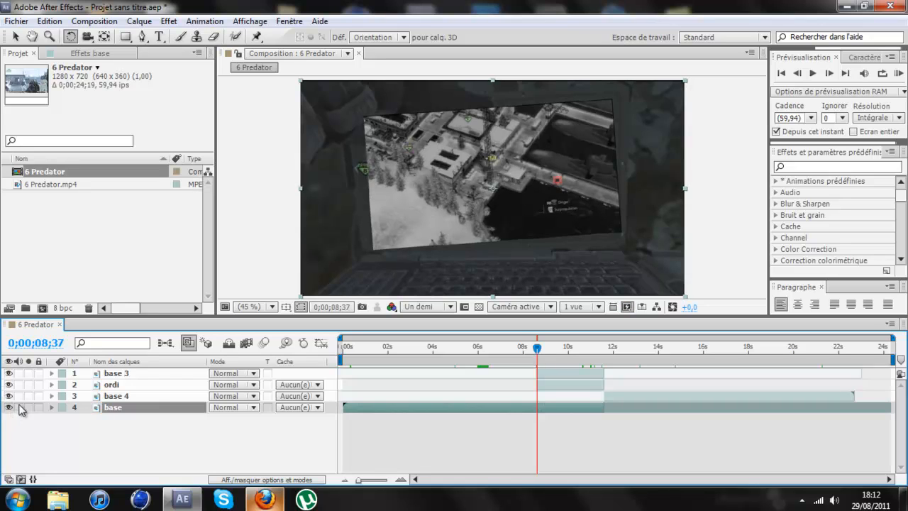
pyautogui.moveTo(18, 374); pyautogui.dragTo(19, 385)
pyautogui.click(20, 396)
# Run a RAM preview from 0;00;07;38 to check the laptop-screen effect
pyautogui.click(515, 347)
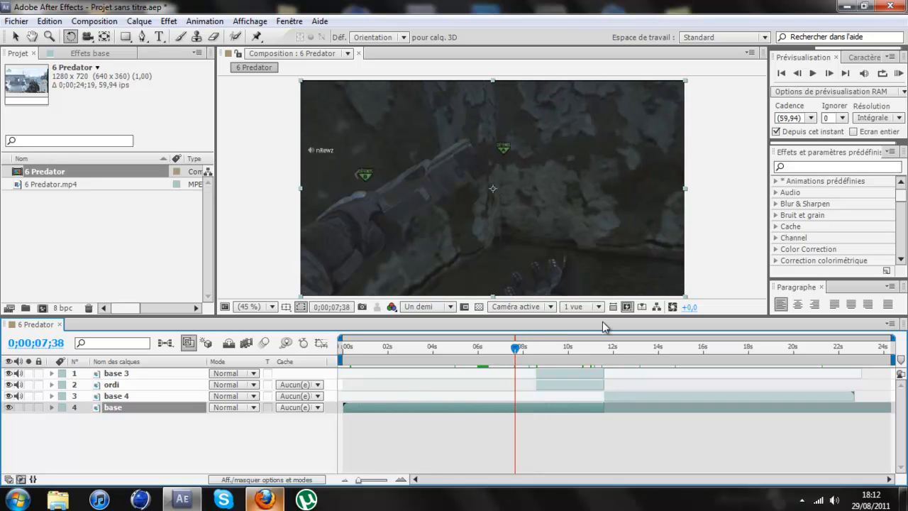
pyautogui.click(898, 73)
pyautogui.click(896, 75)
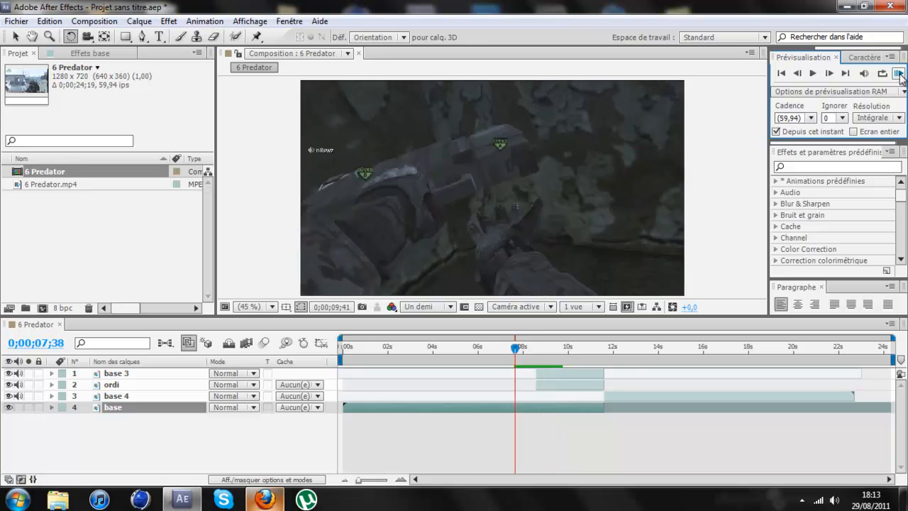
pyautogui.click(899, 76)
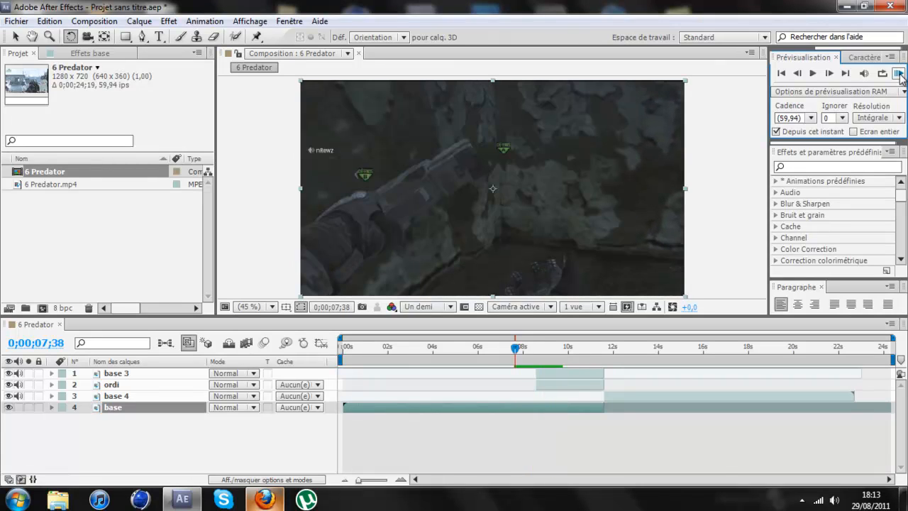
# Spot-check frames of the laptop-screen section between about 0;00;09;00 and 0;00;11;03
pyautogui.click(584, 359)
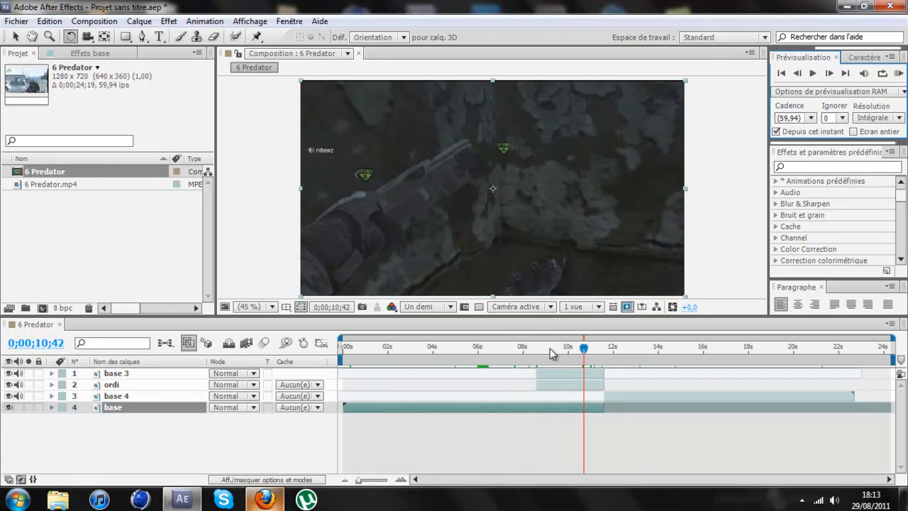
pyautogui.click(549, 348)
pyautogui.click(568, 349)
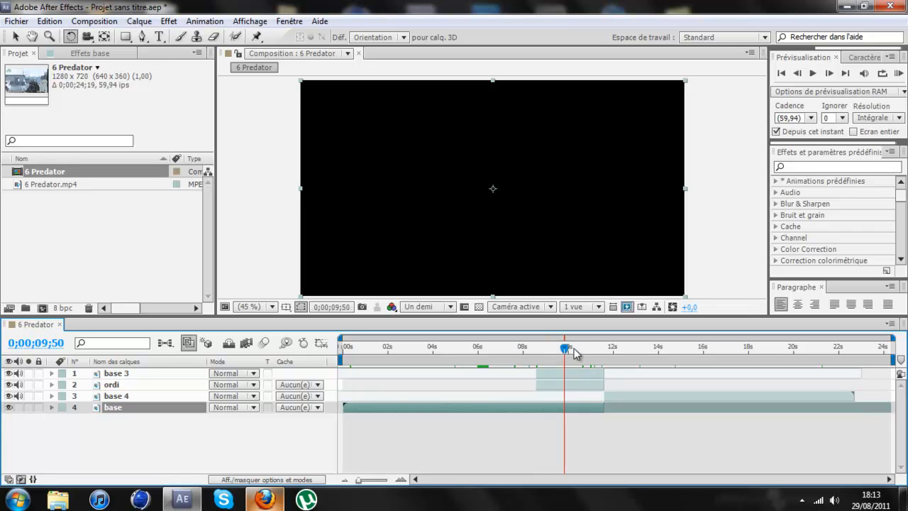
pyautogui.click(592, 349)
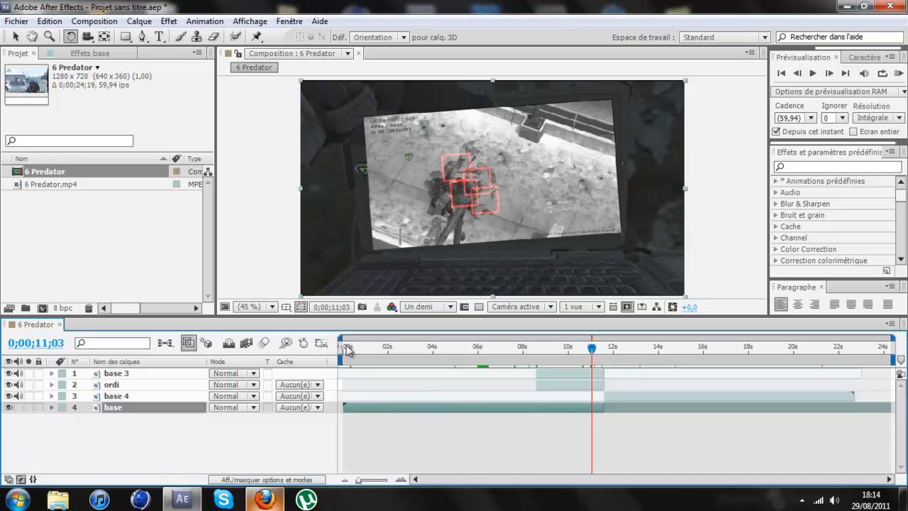
# Review the whole sequence from the start of the base footage through the laptop-screen section to the beginning of base 4 at 0;00;11;58
pyautogui.click(348, 345)
pyautogui.click(405, 348)
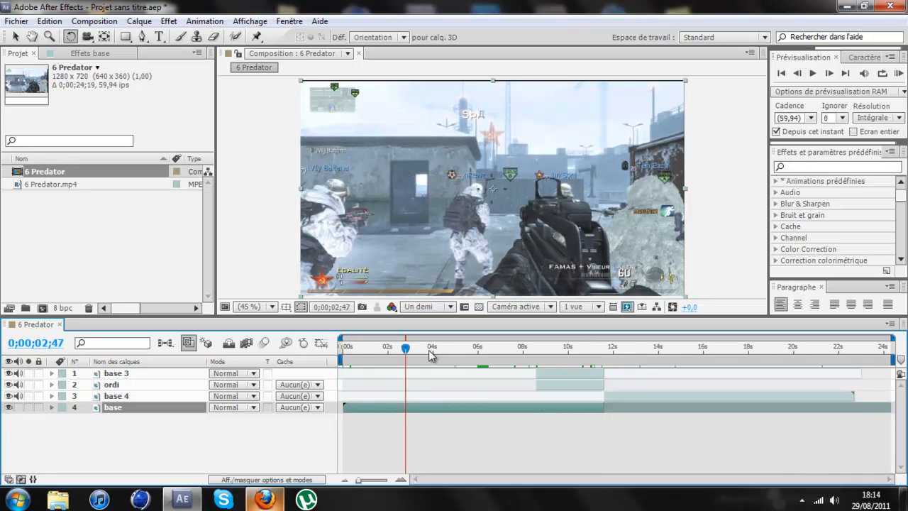
pyautogui.click(450, 348)
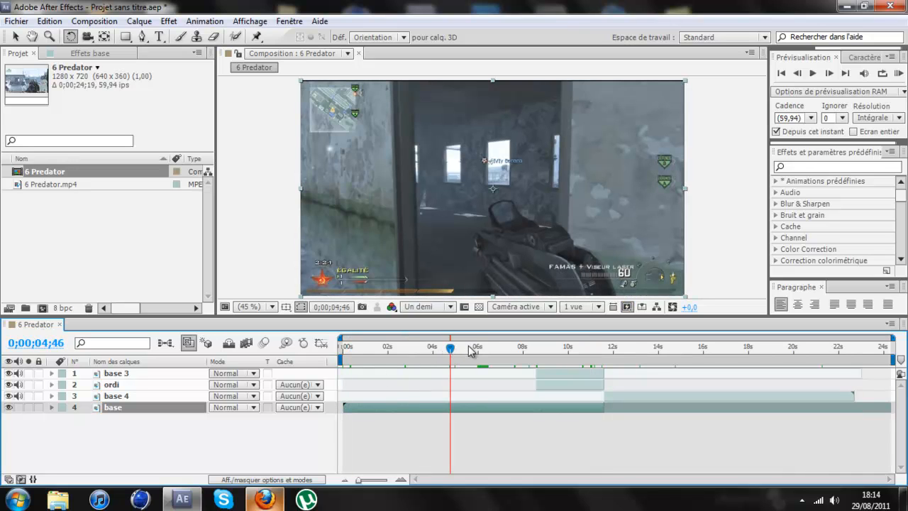
pyautogui.click(472, 348)
pyautogui.click(499, 348)
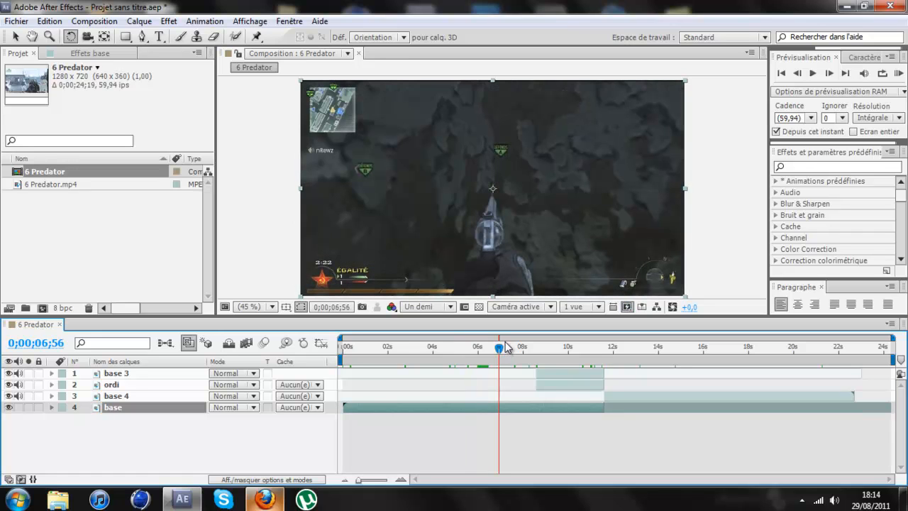
pyautogui.moveTo(500, 348); pyautogui.dragTo(529, 348)
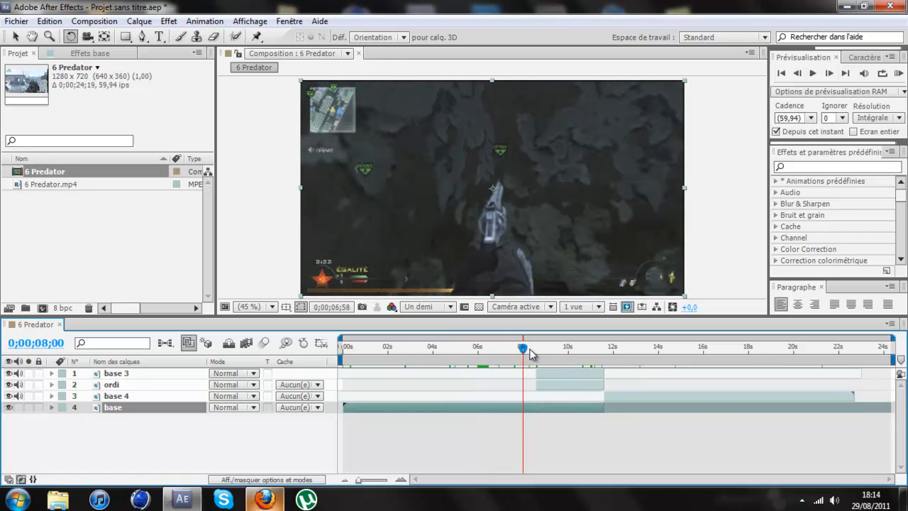
pyautogui.click(541, 348)
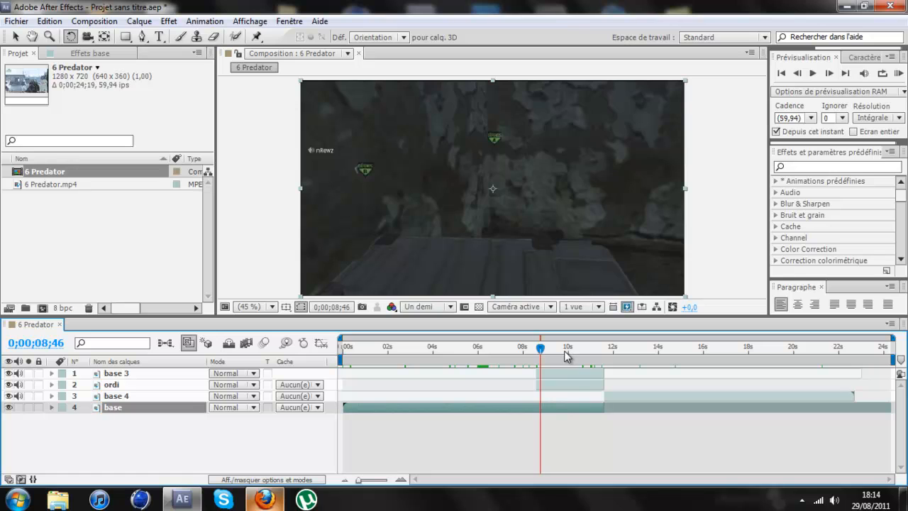
pyautogui.click(564, 348)
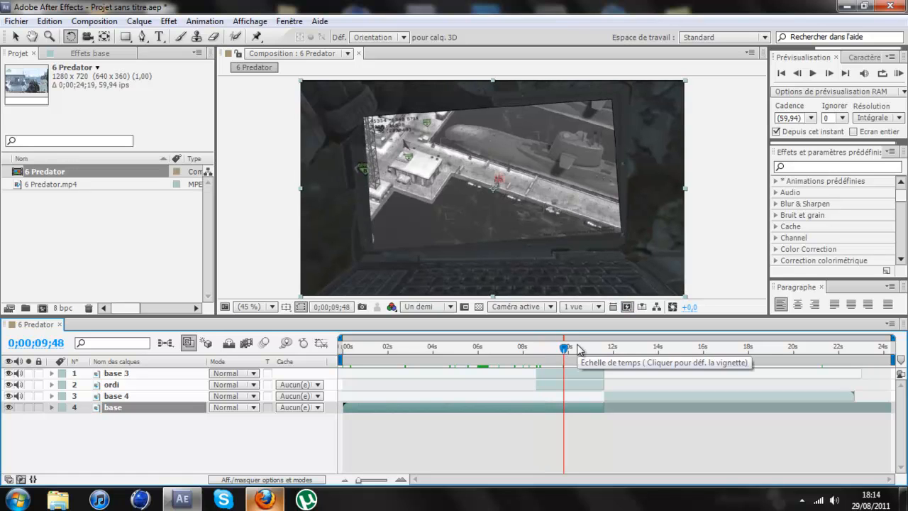
pyautogui.click(578, 349)
pyautogui.click(596, 348)
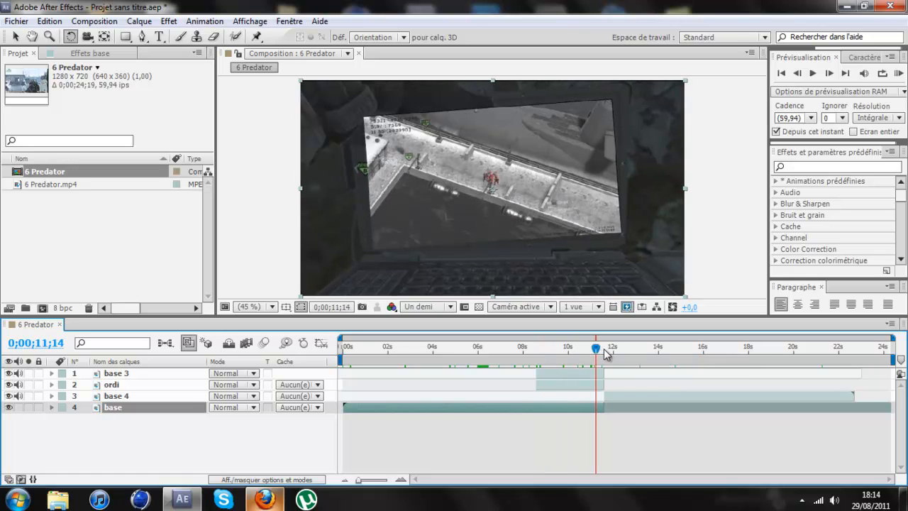
pyautogui.click(613, 349)
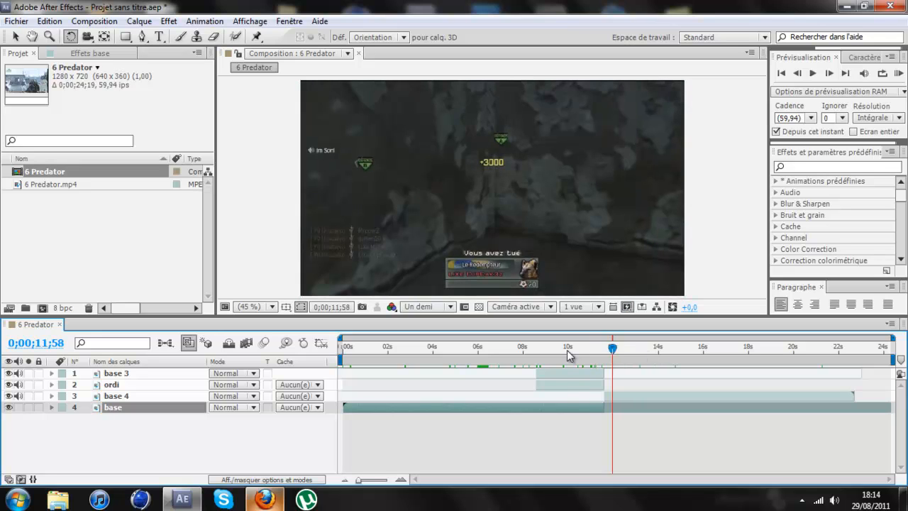
# Re-examine the missile footage on the laptop screen between 0;00;09;00 and 0;00;10;52, then minimize the program to show the desktop
pyautogui.click(558, 348)
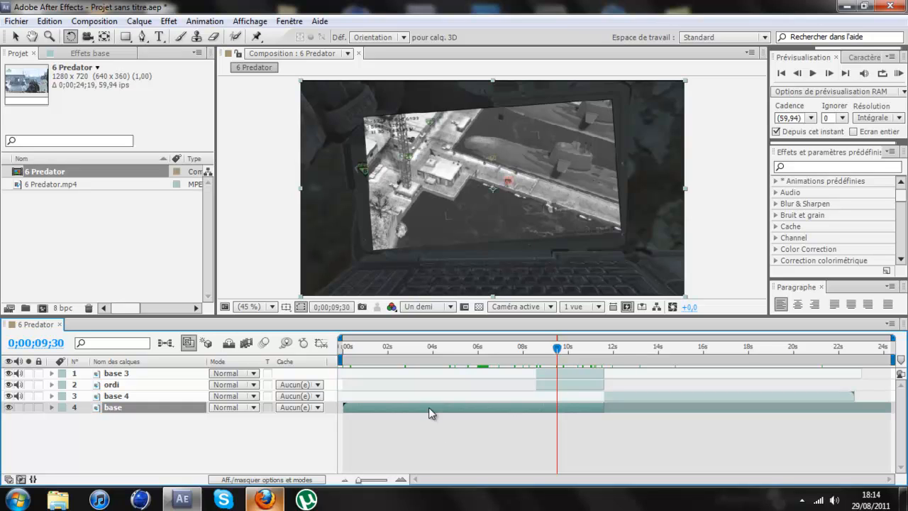
pyautogui.moveTo(558, 348); pyautogui.dragTo(588, 353)
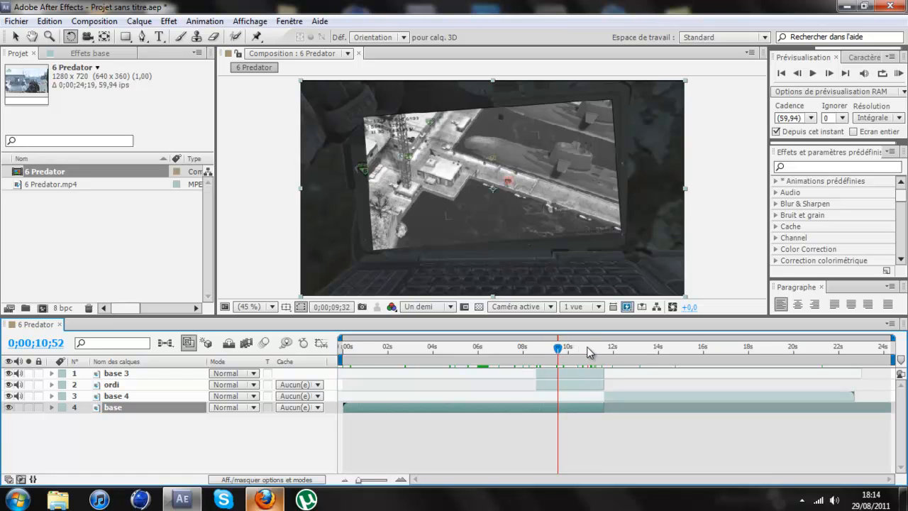
pyautogui.click(546, 347)
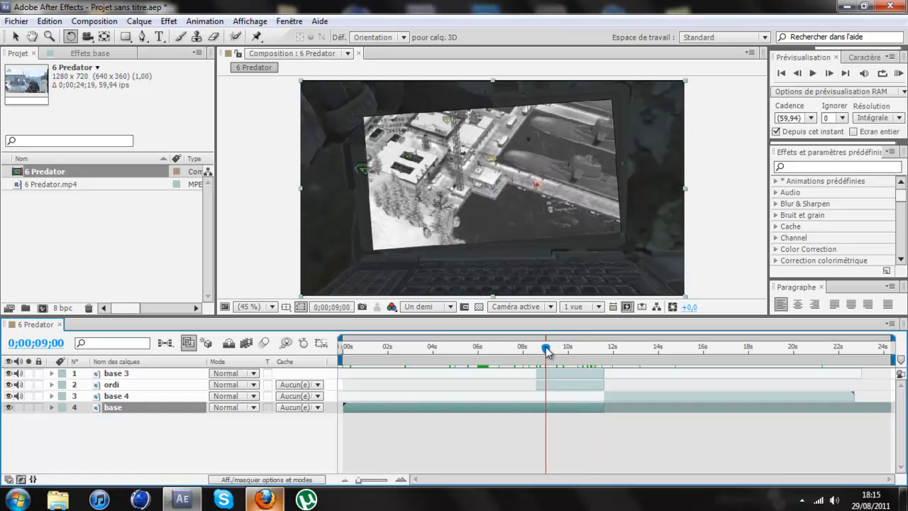
pyautogui.moveTo(545, 347); pyautogui.dragTo(565, 348)
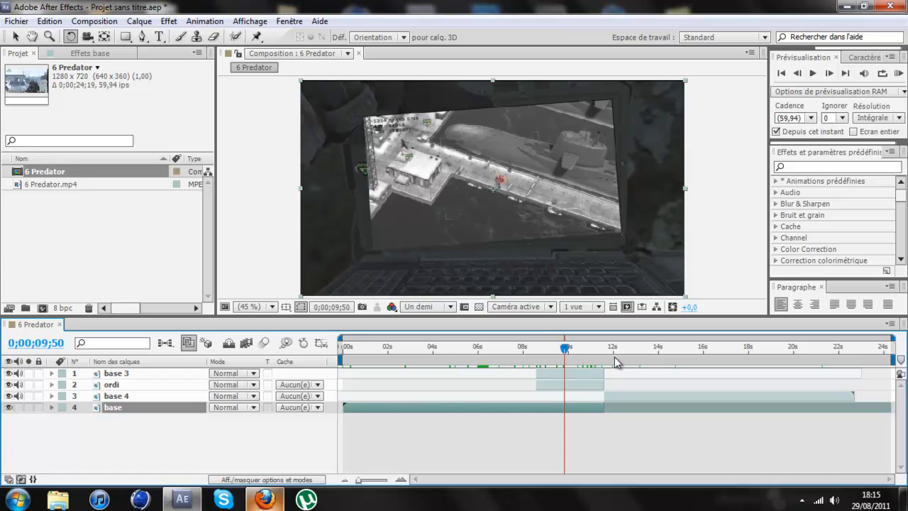
pyautogui.click(542, 347)
pyautogui.click(558, 348)
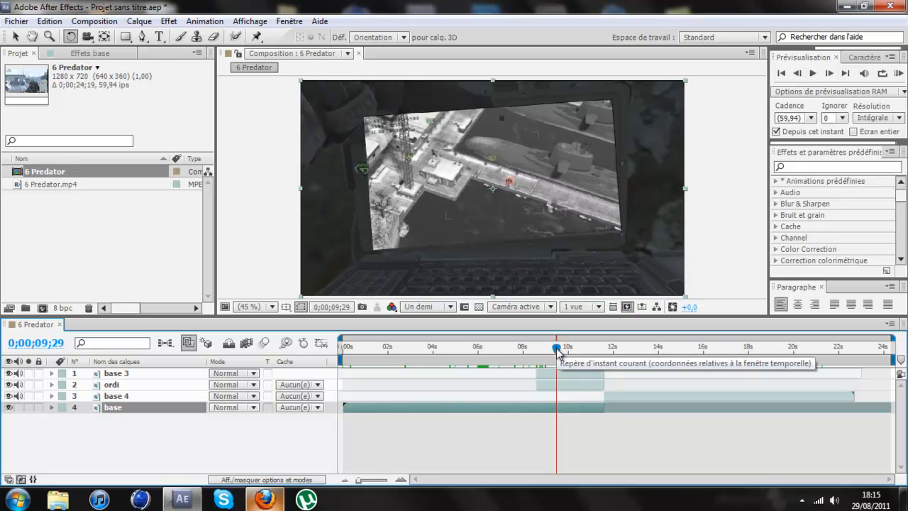
pyautogui.click(845, 6)
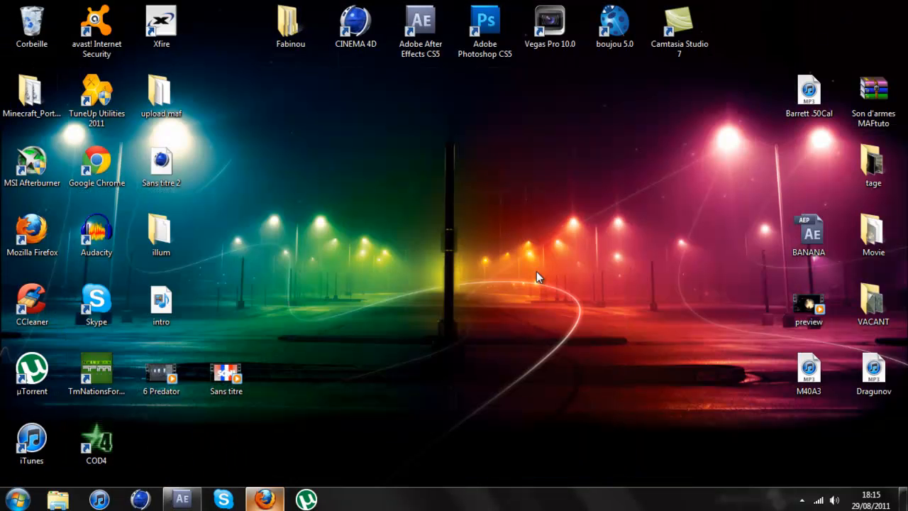